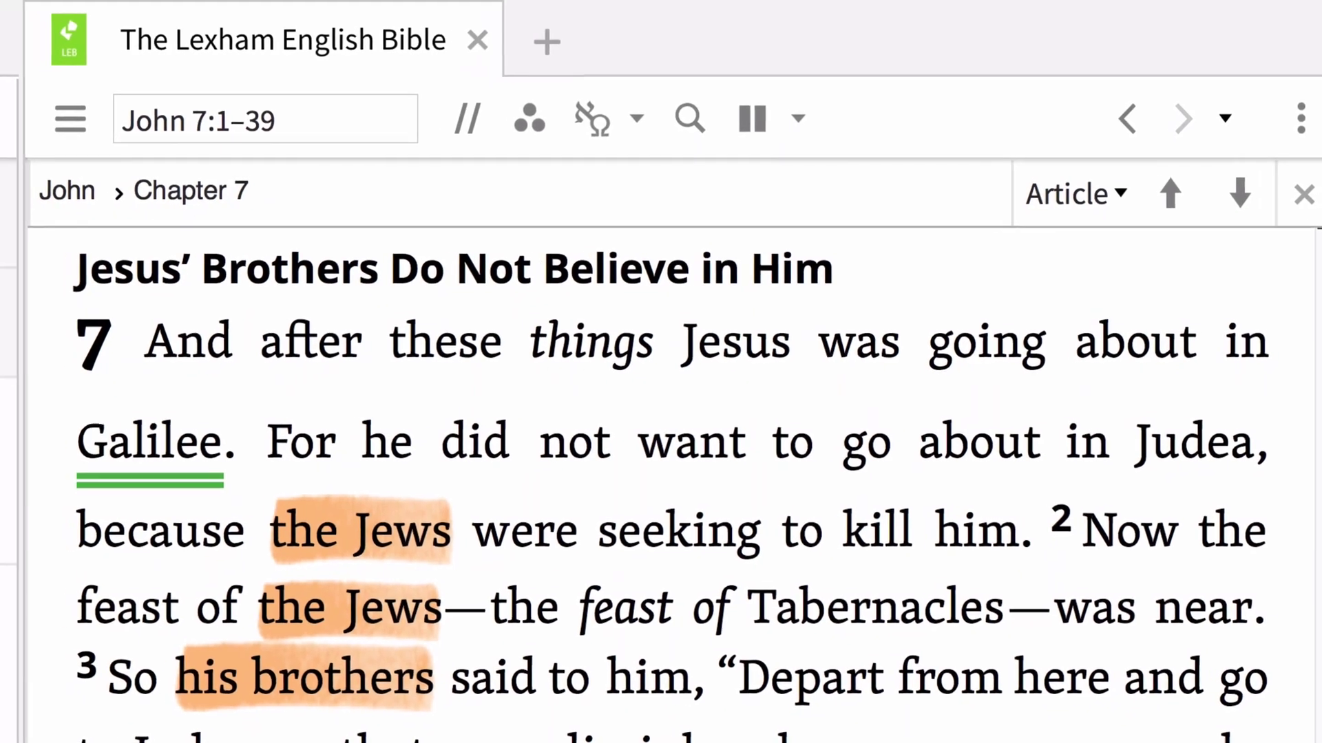
Open the Notes panel to list all 28 John 7 highlights from LEB and ESV
text(y" appealed to imagery o)
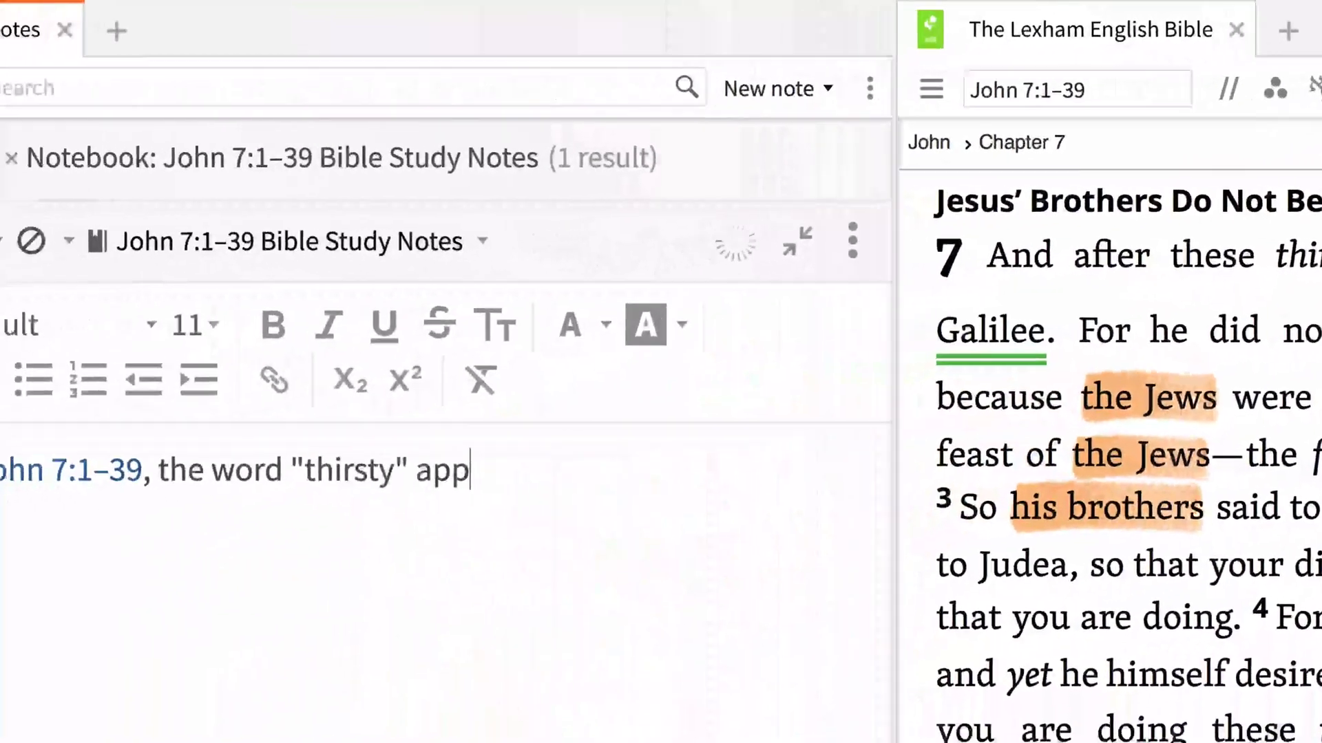
text(f messianic deliveranc)
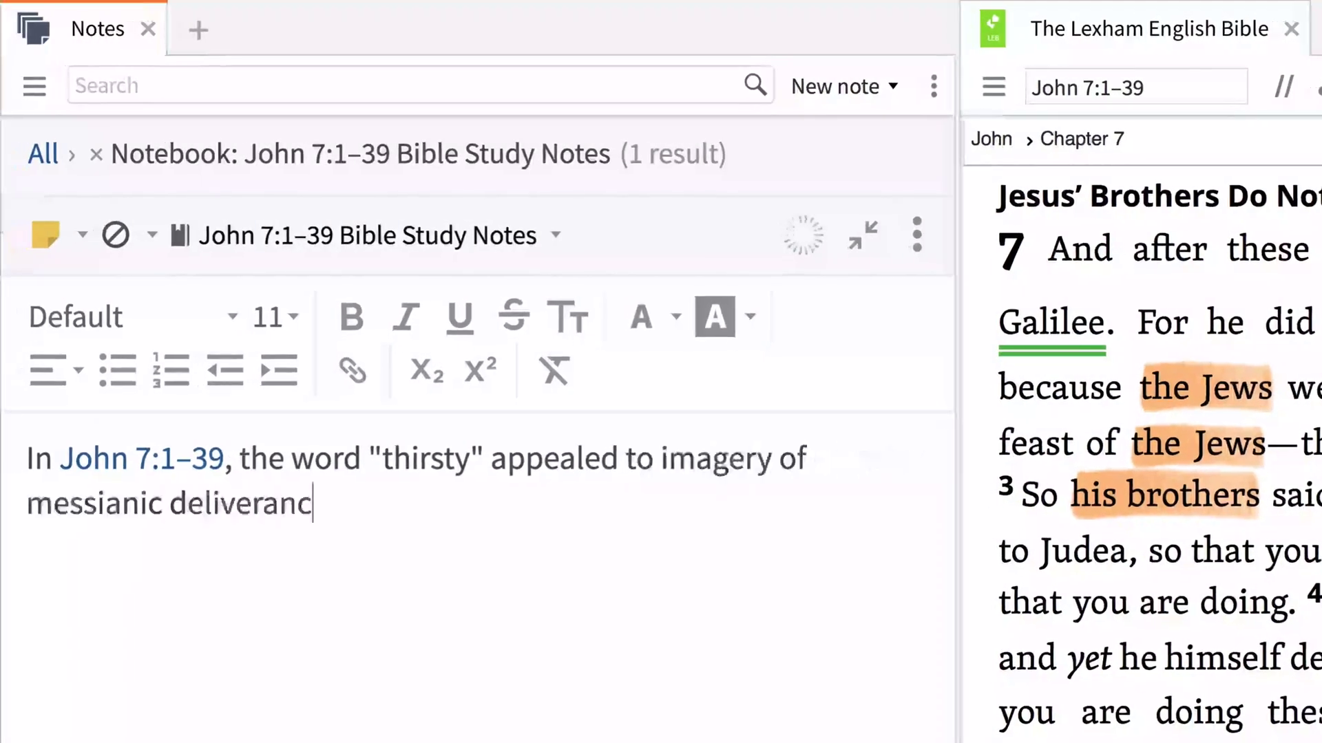
text(e associated with the Feast of Tabernac)
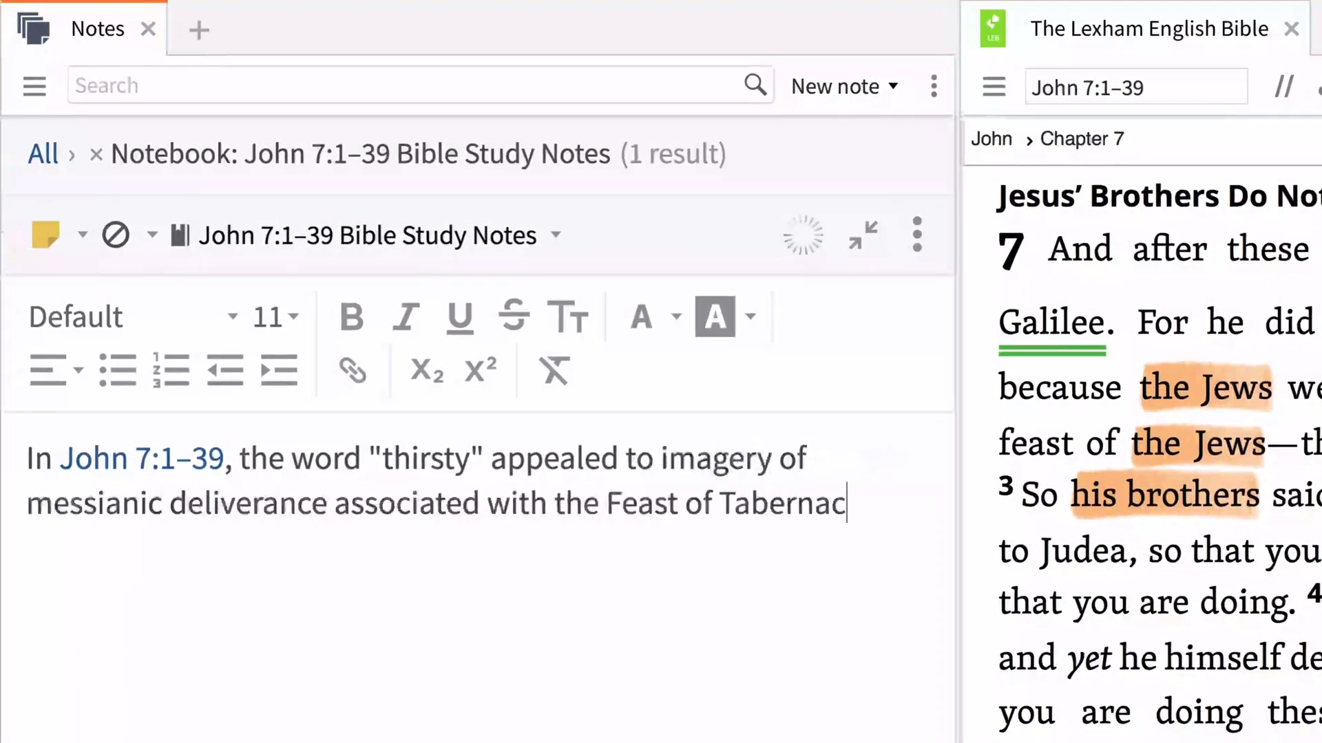
text(les. Jesus' use of the phrase ")
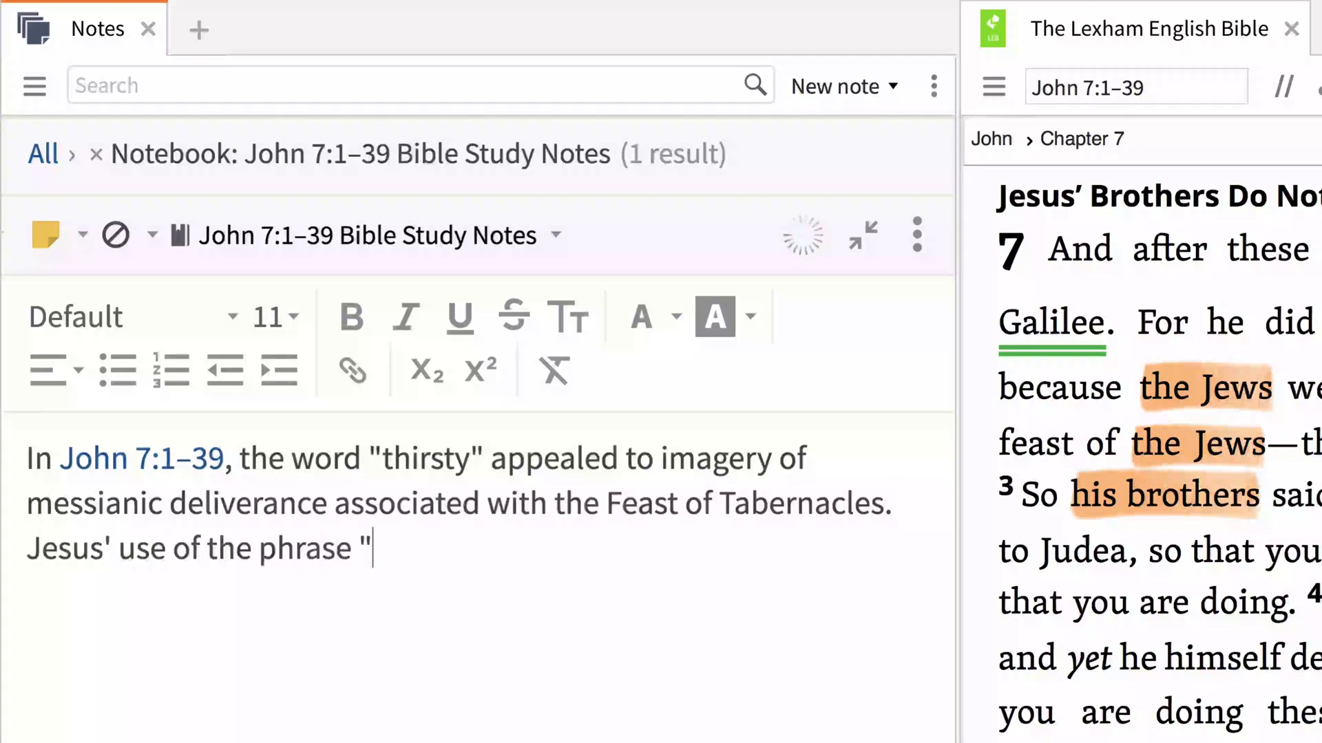
text(flow rivers of living water" hi)
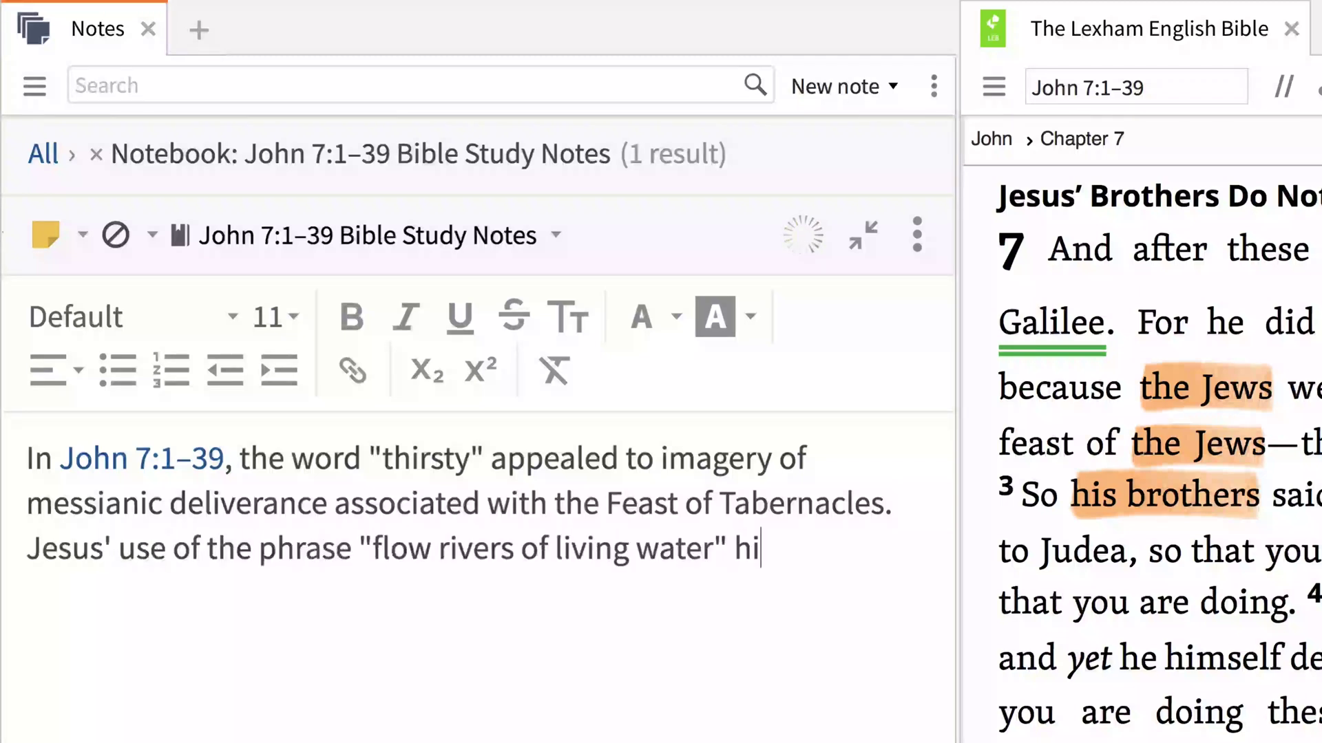
text(nted at Old Testament passages about water being a life-)
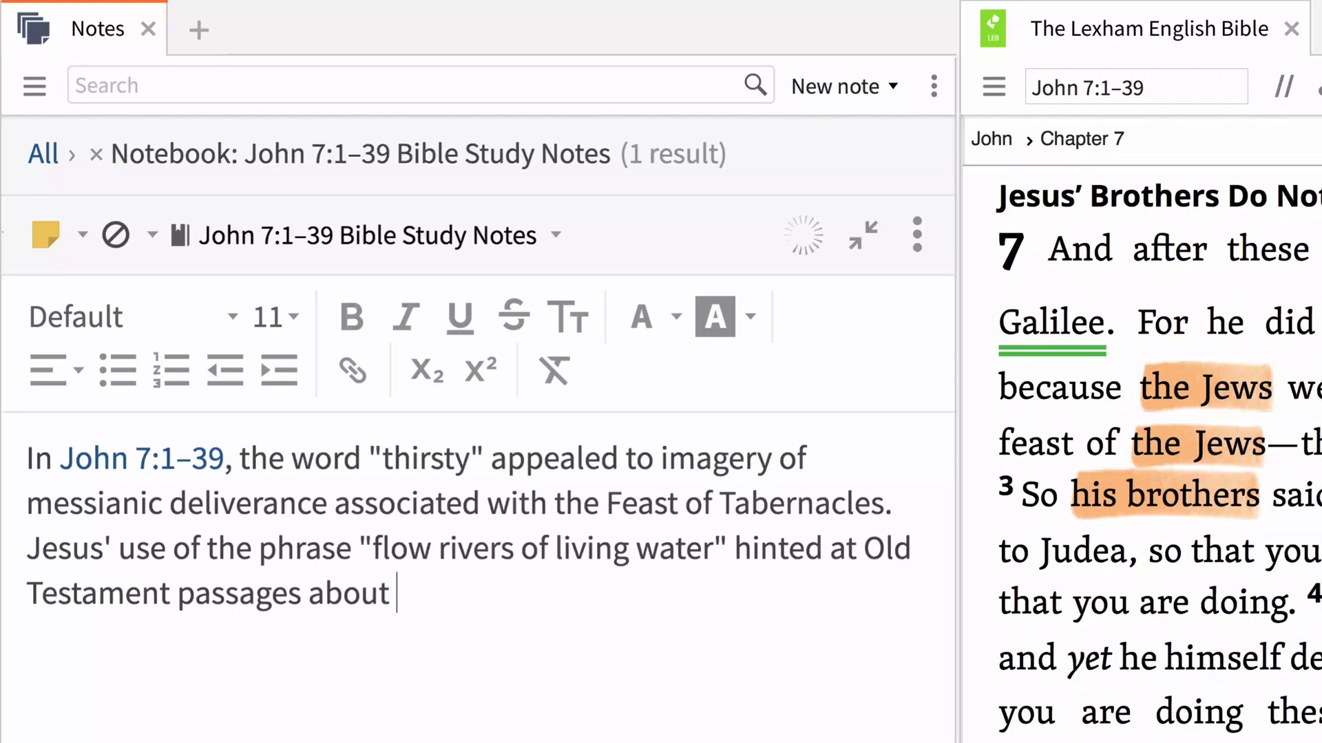
text(giving source.)
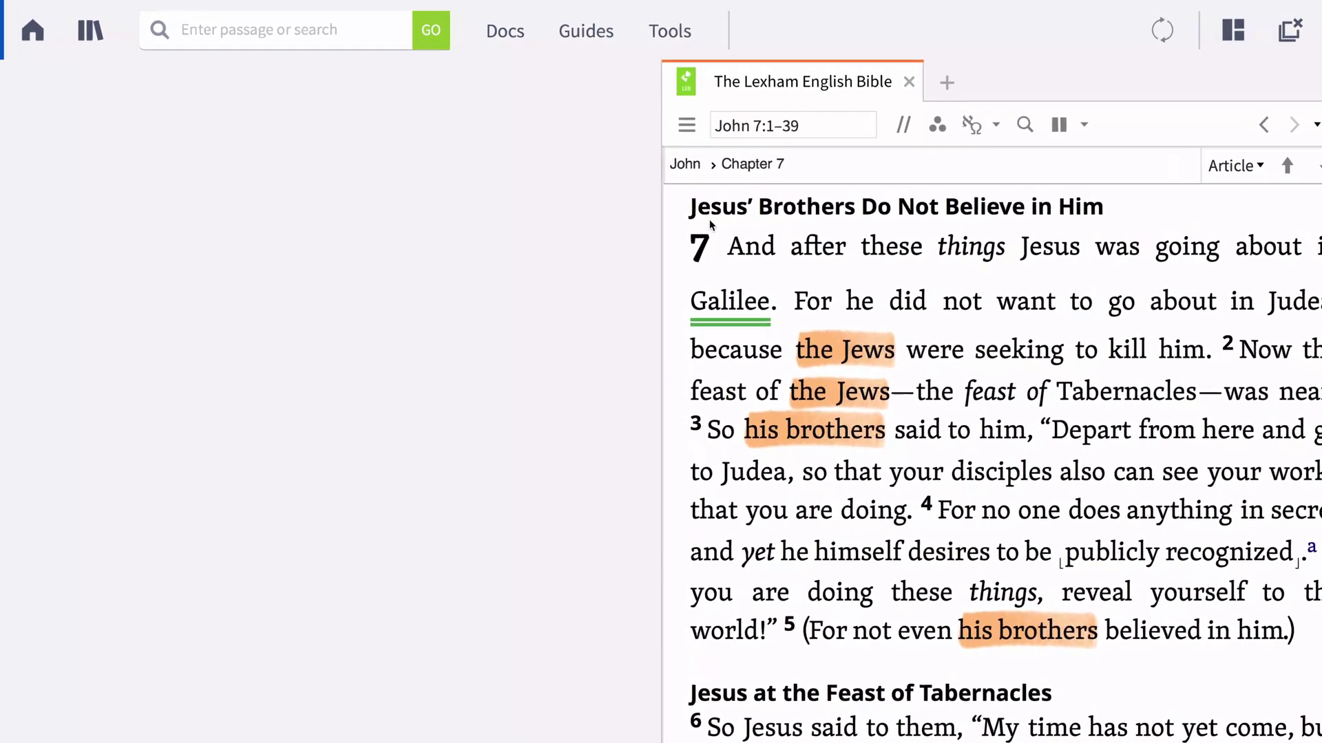
click(691, 45)
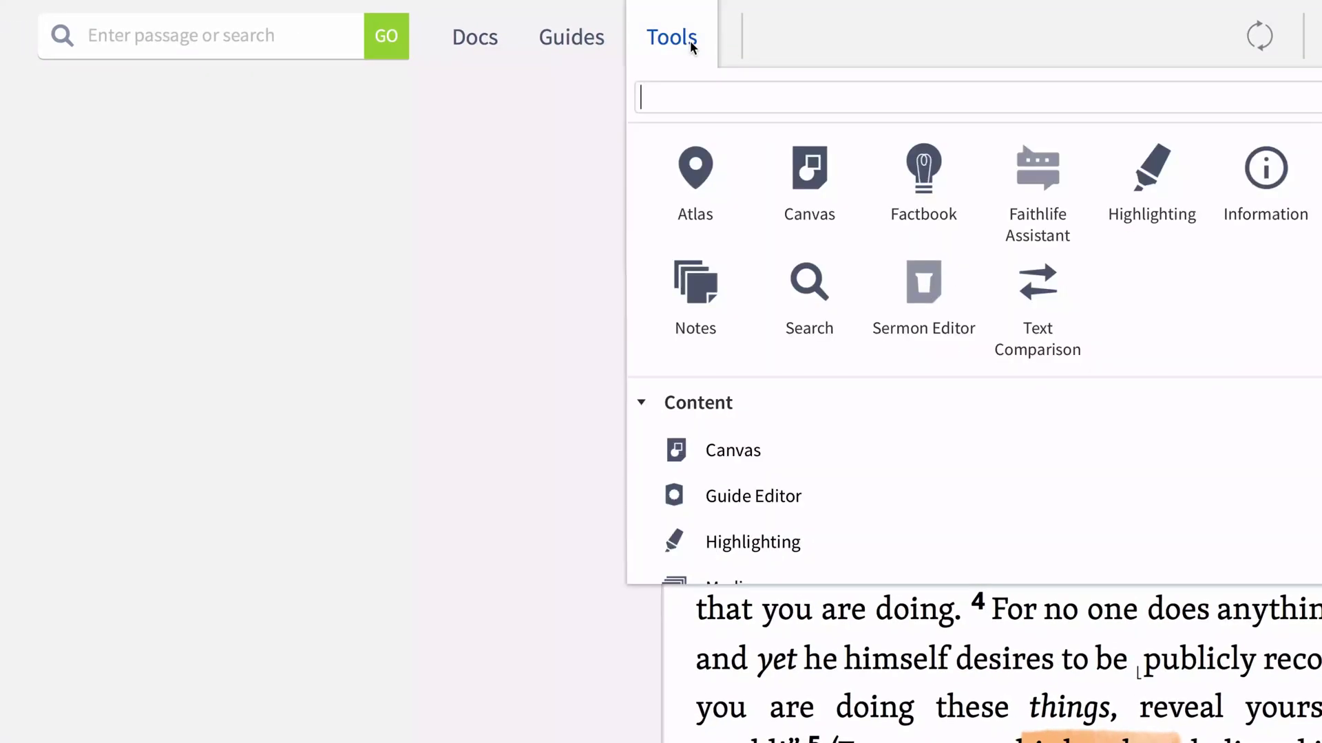
click(694, 282)
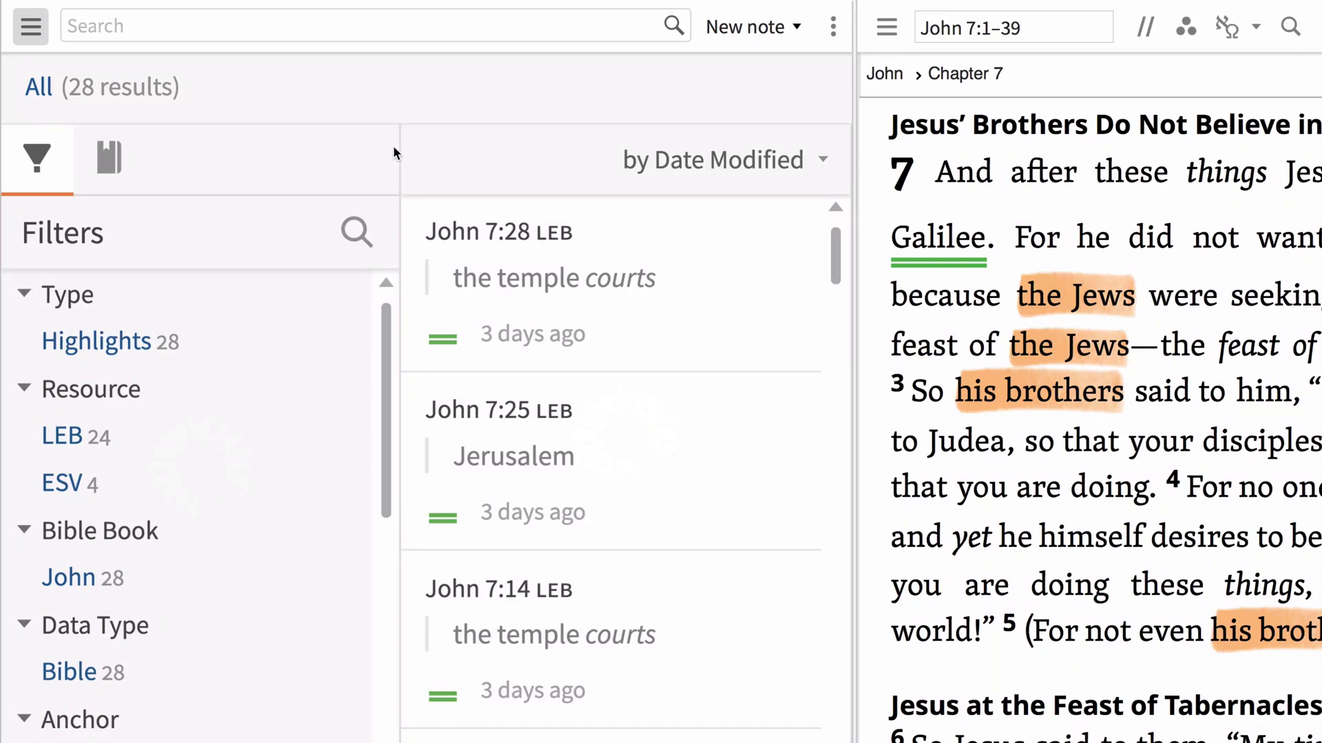
Create the notebook 'John 7:1-39 Bible Study Notes' and show its empty contents
click(115, 155)
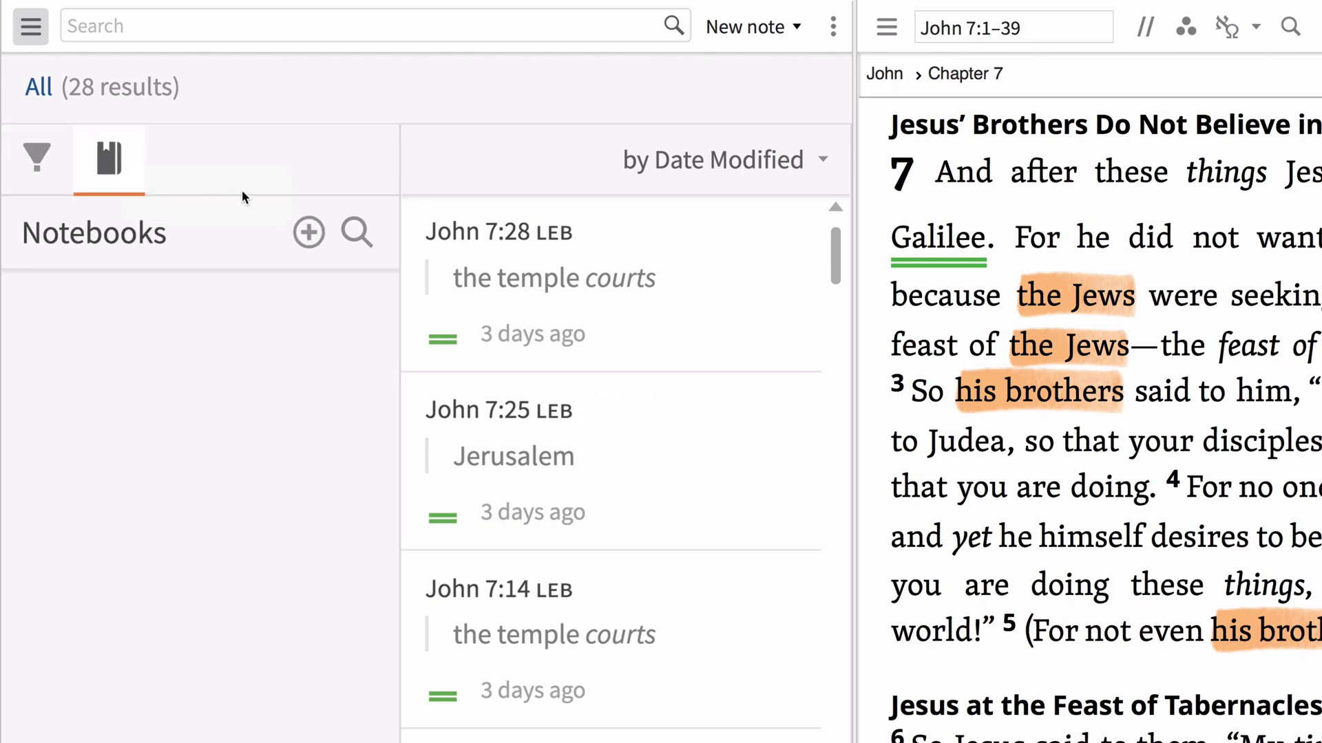
click(314, 234)
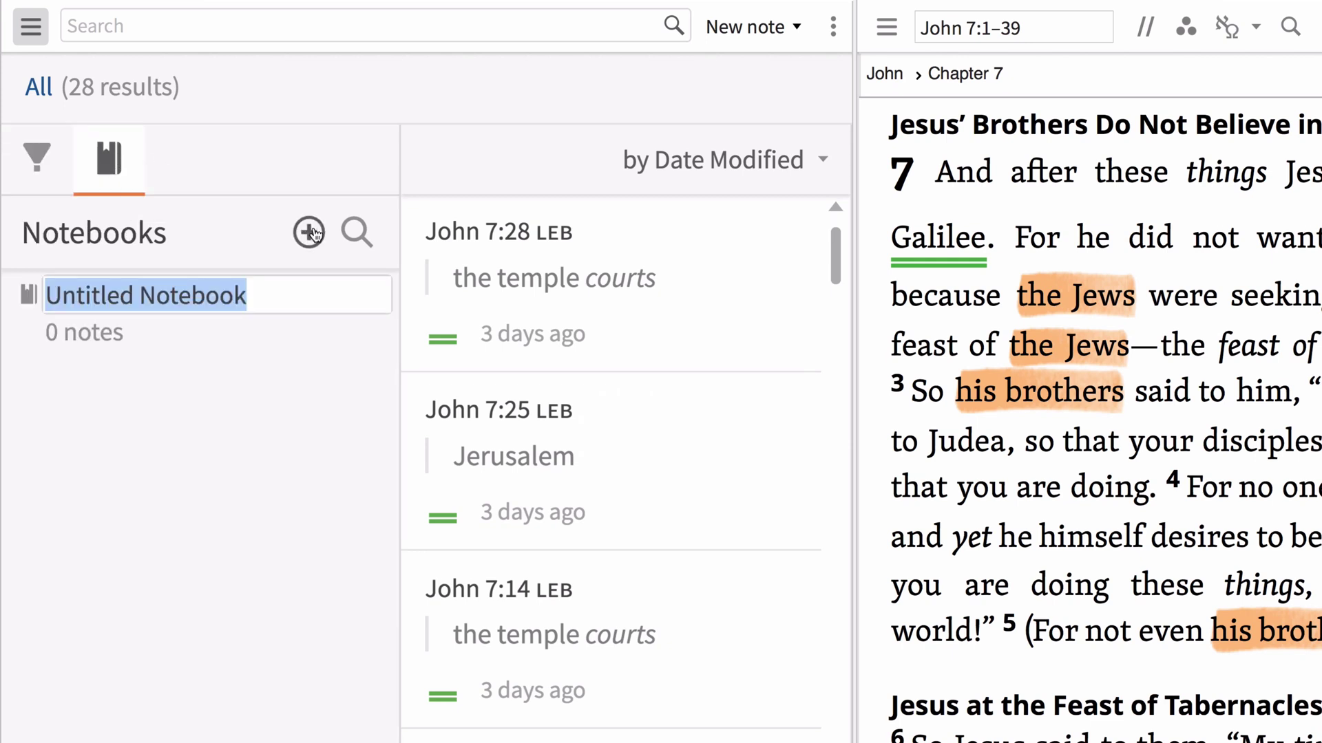
text(John 7:1)
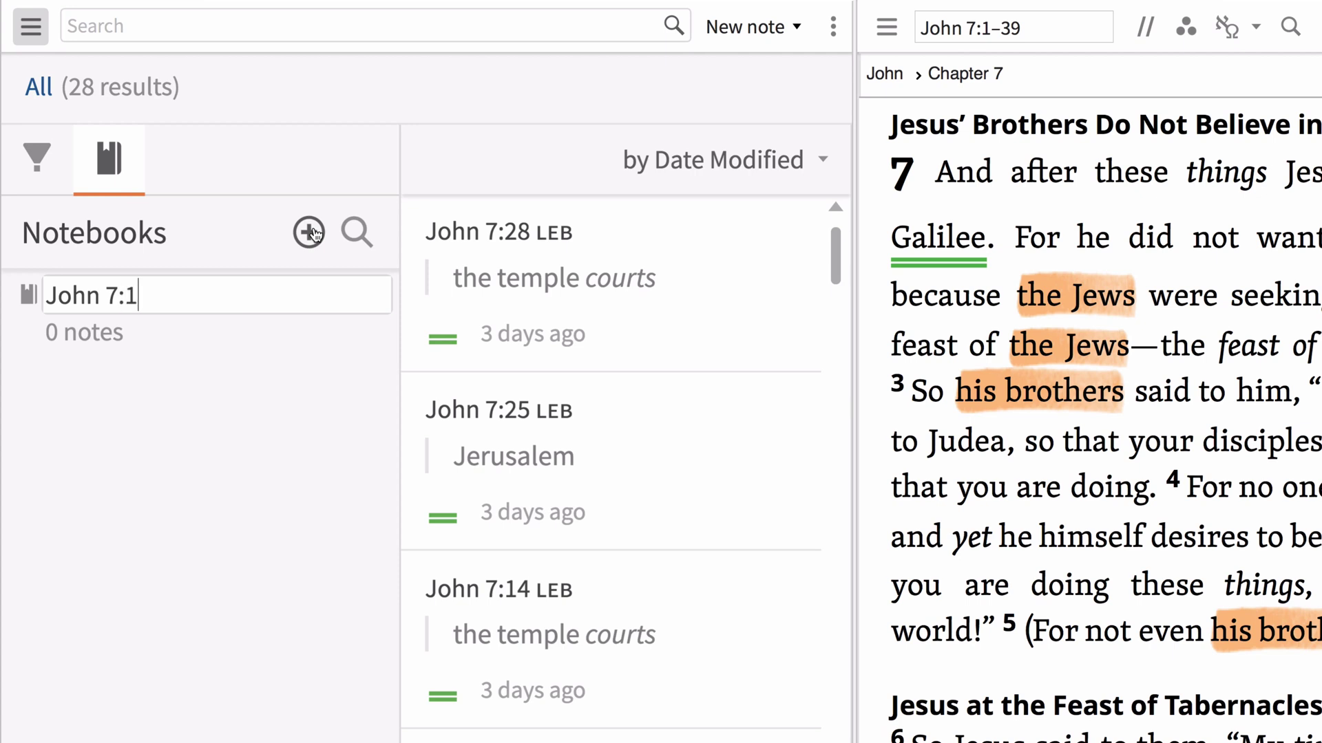
text(-39 Bible Study Notes)
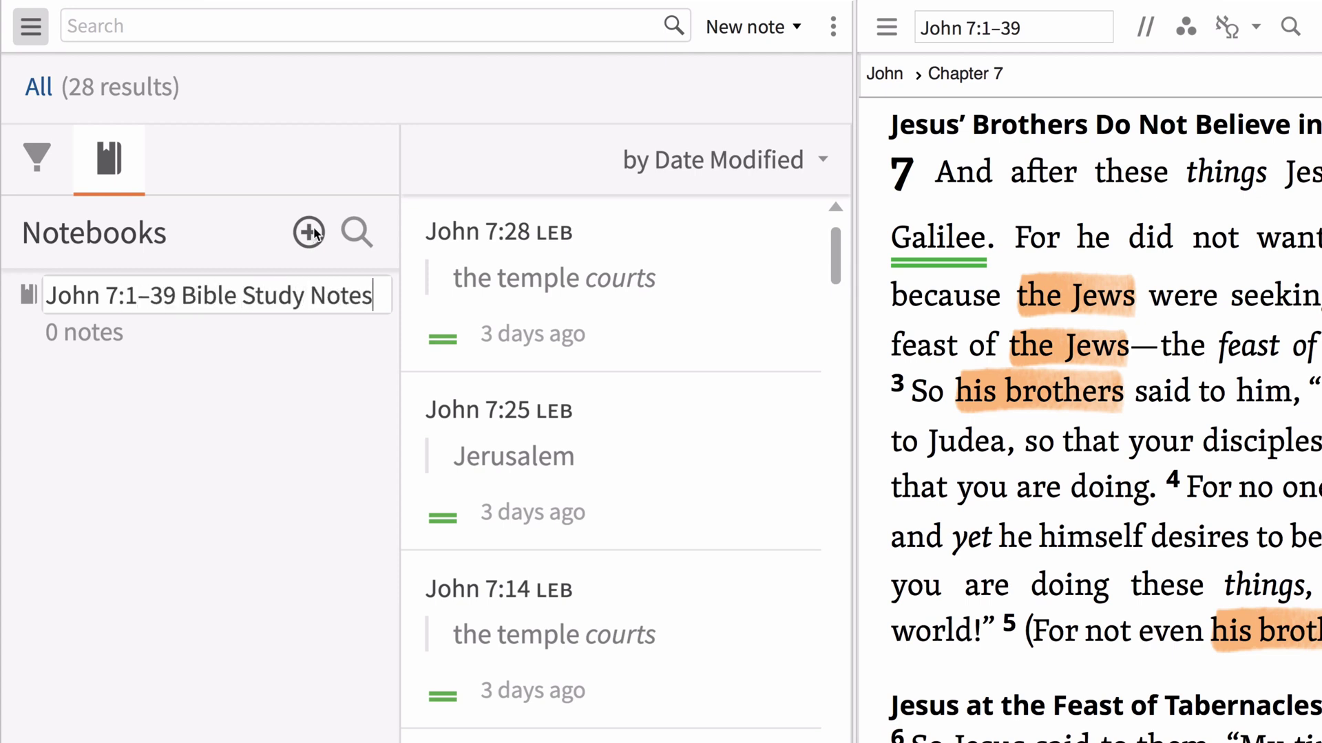
key(Return)
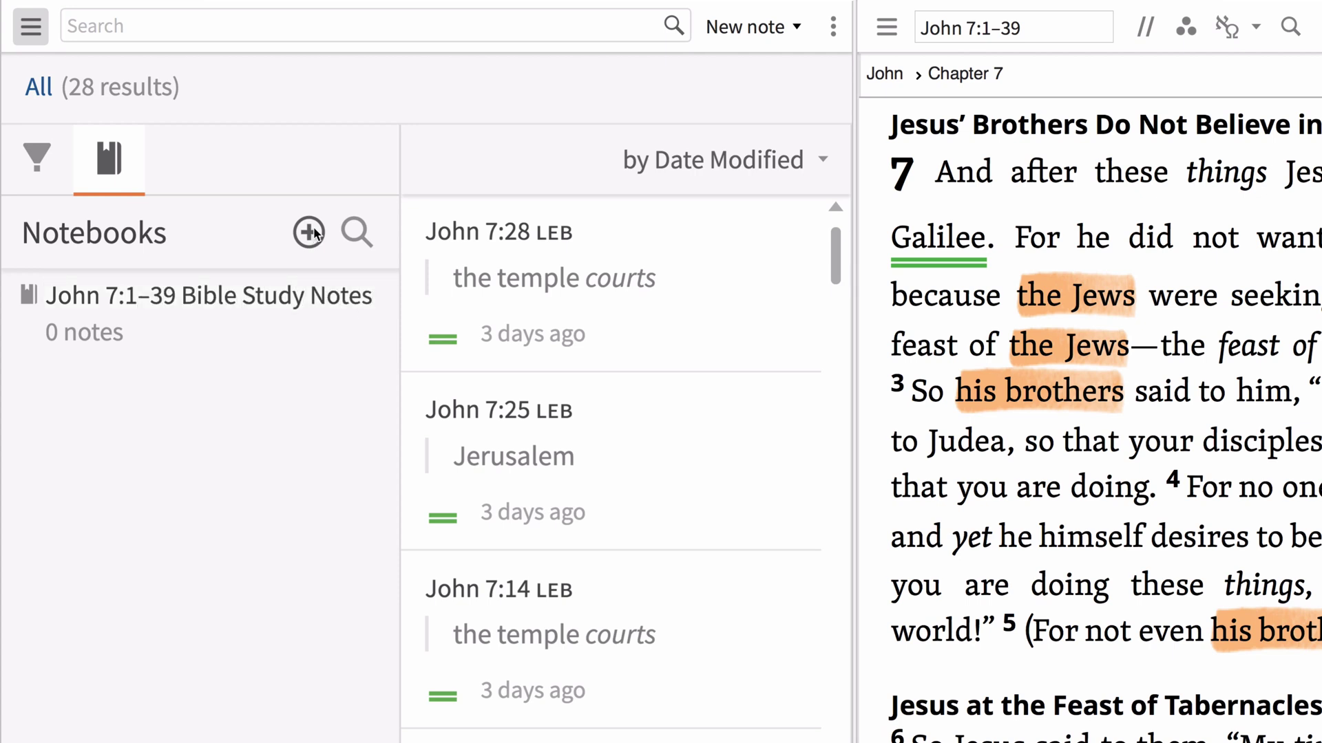
click(287, 301)
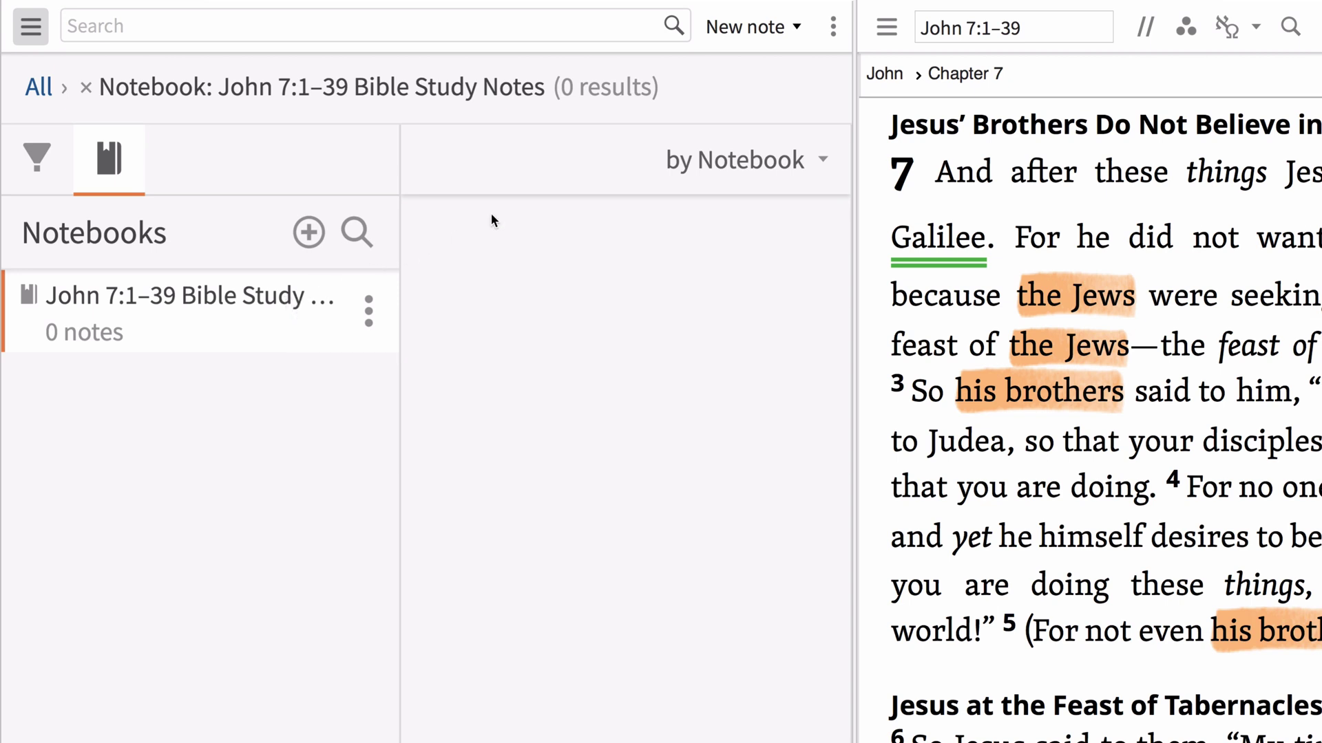
Start a new full-pane note and type the opening paragraph on the word "thirsty" in John 7:1-39
click(716, 31)
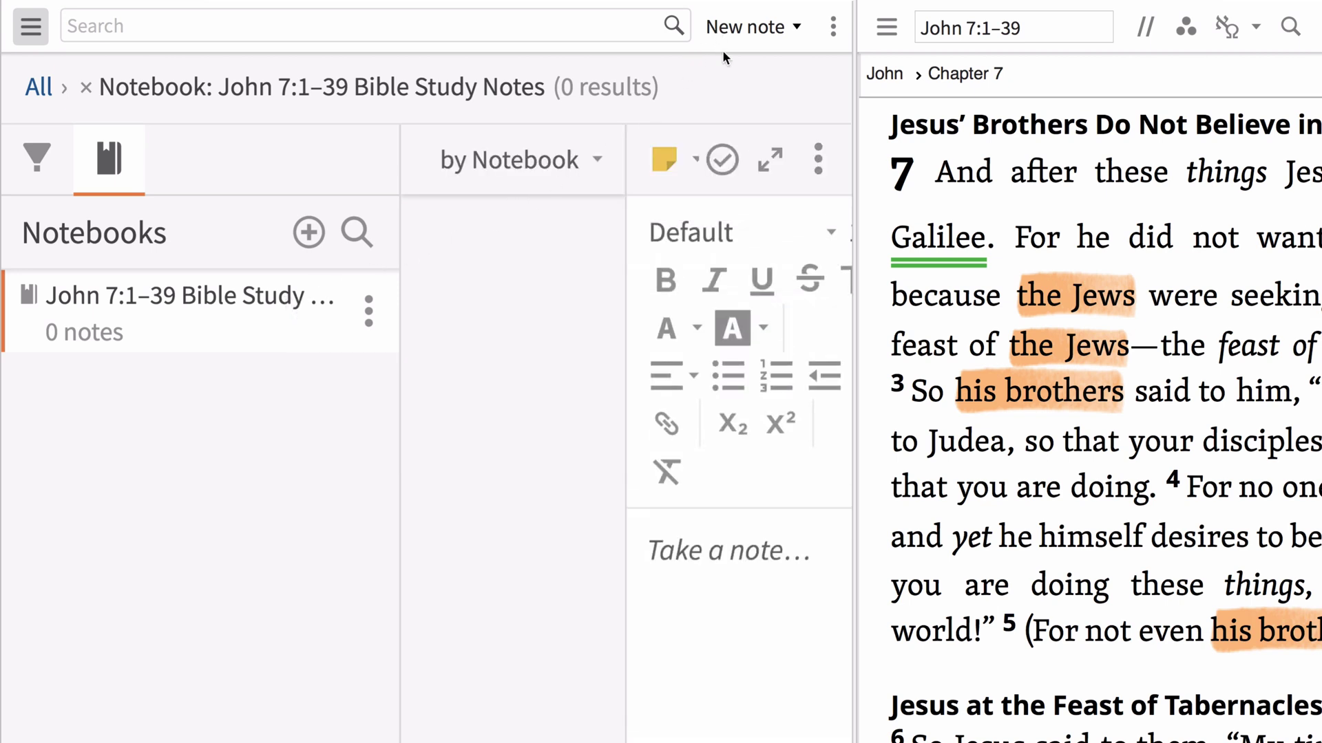
click(774, 161)
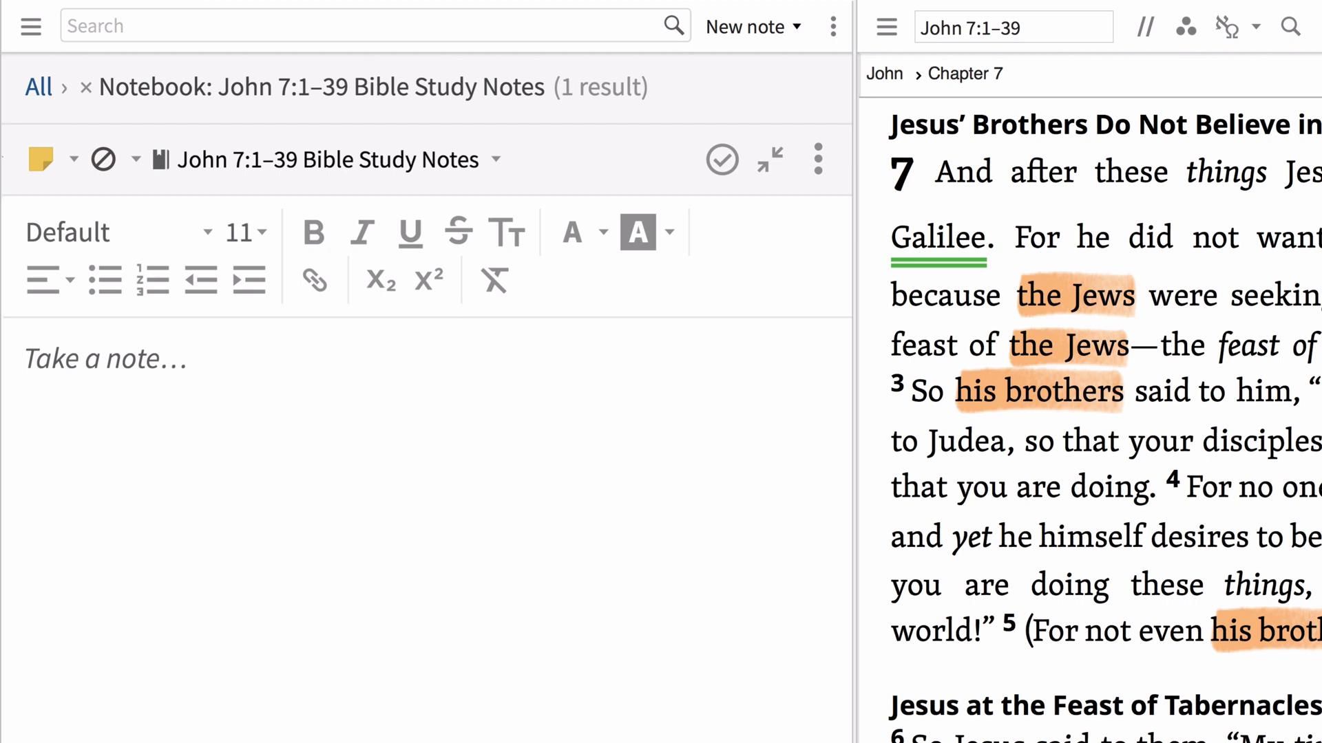
text(In John 7:1-39, the )
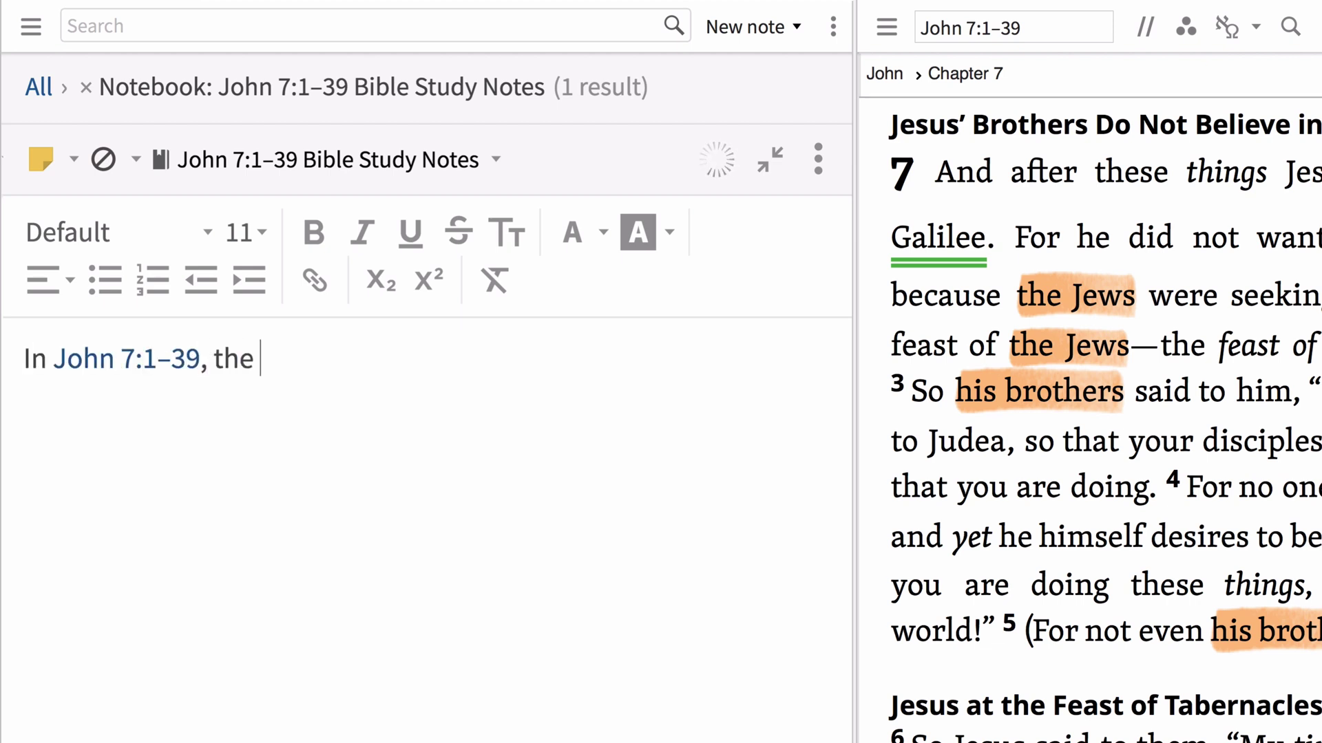
text(word "thirsty" appealed )
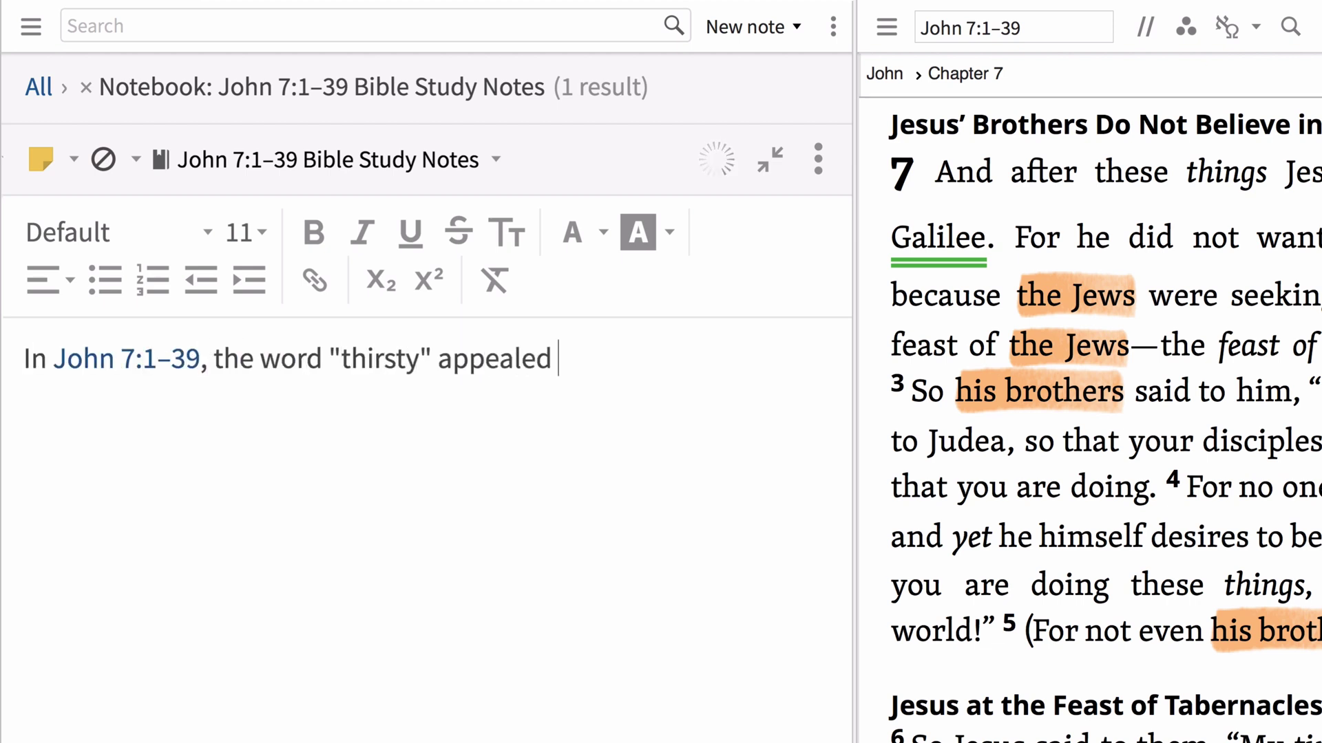
text(to imagery of messianic deliverance associated with the Feast of Tabernacles.)
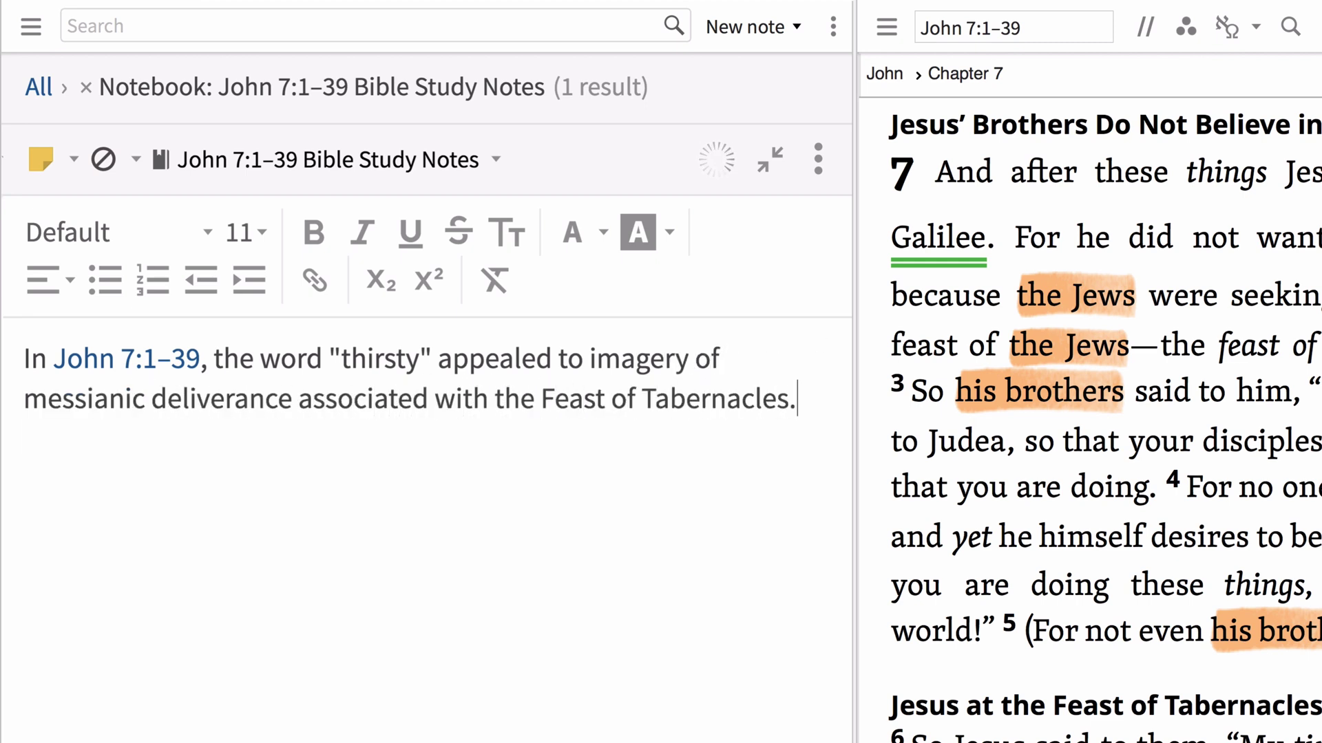
text( Jesus' use of the phrase "flow r)
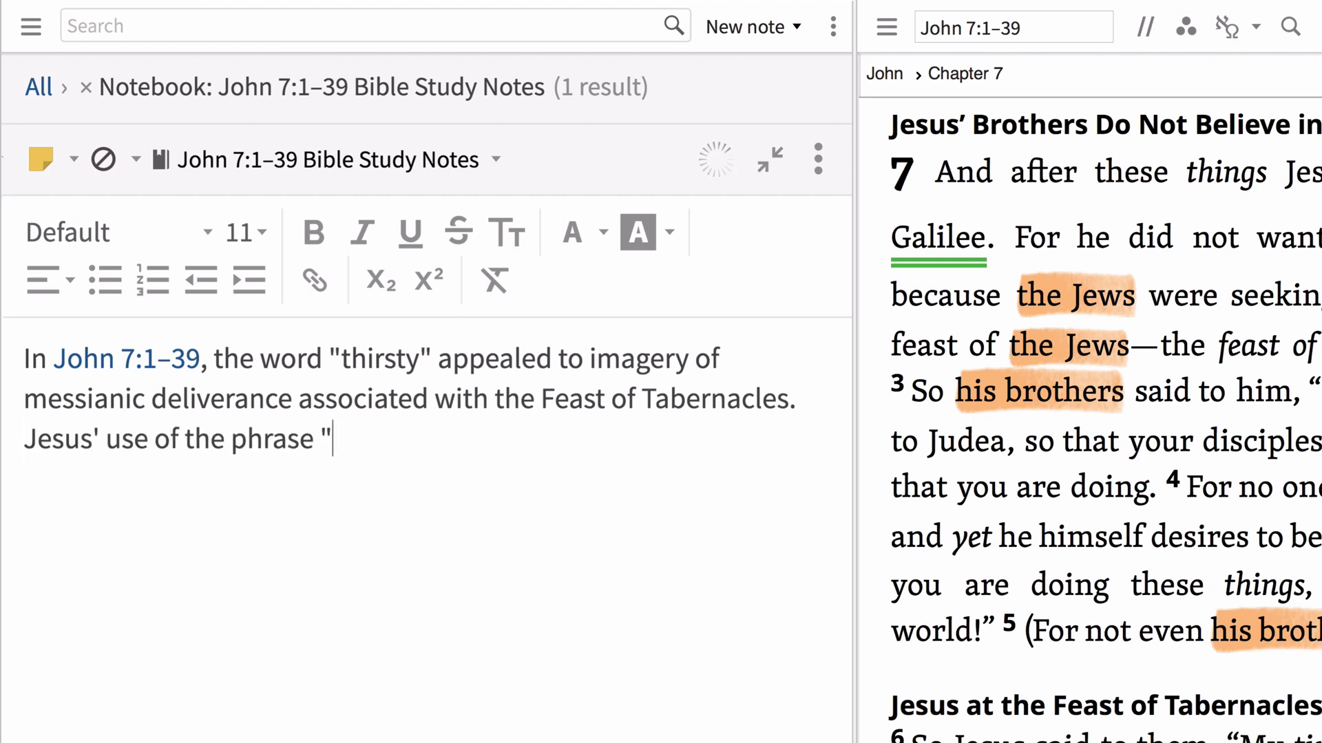
text(ivers of living water)
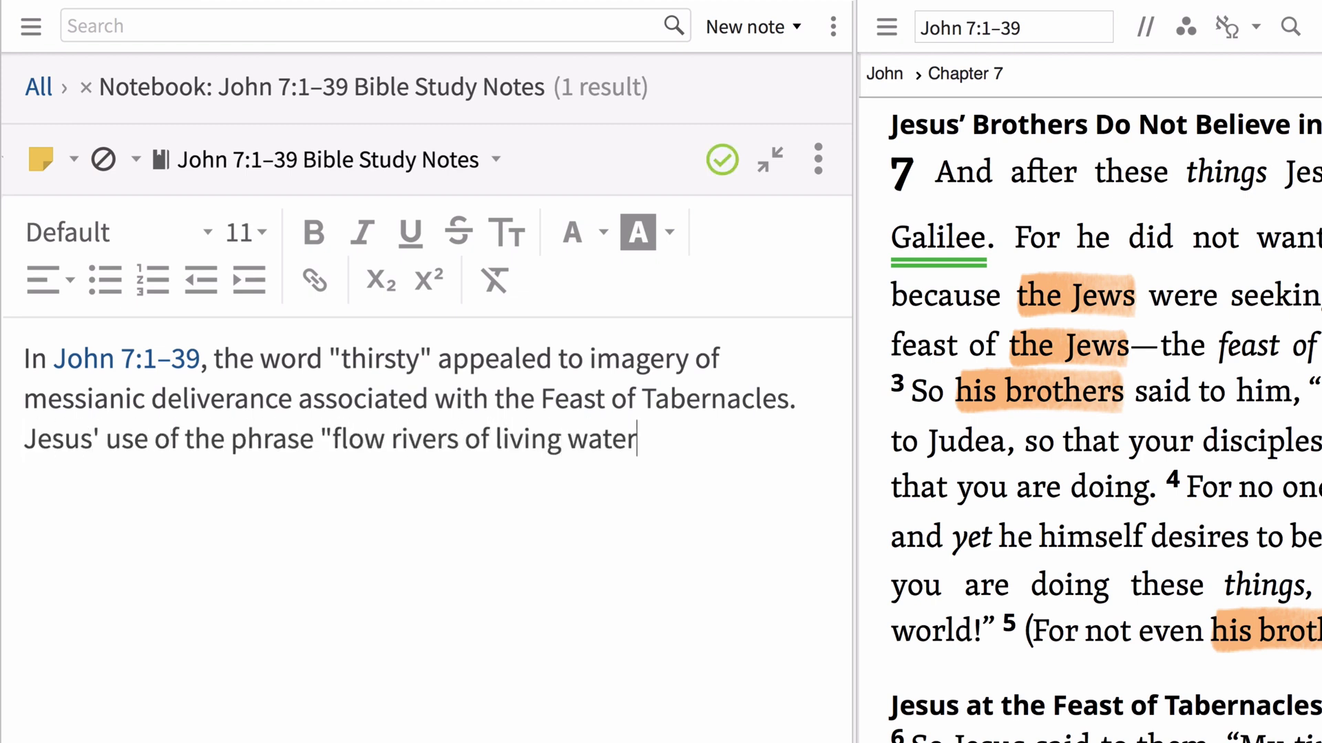
text(" hinted at Old Testament passag)
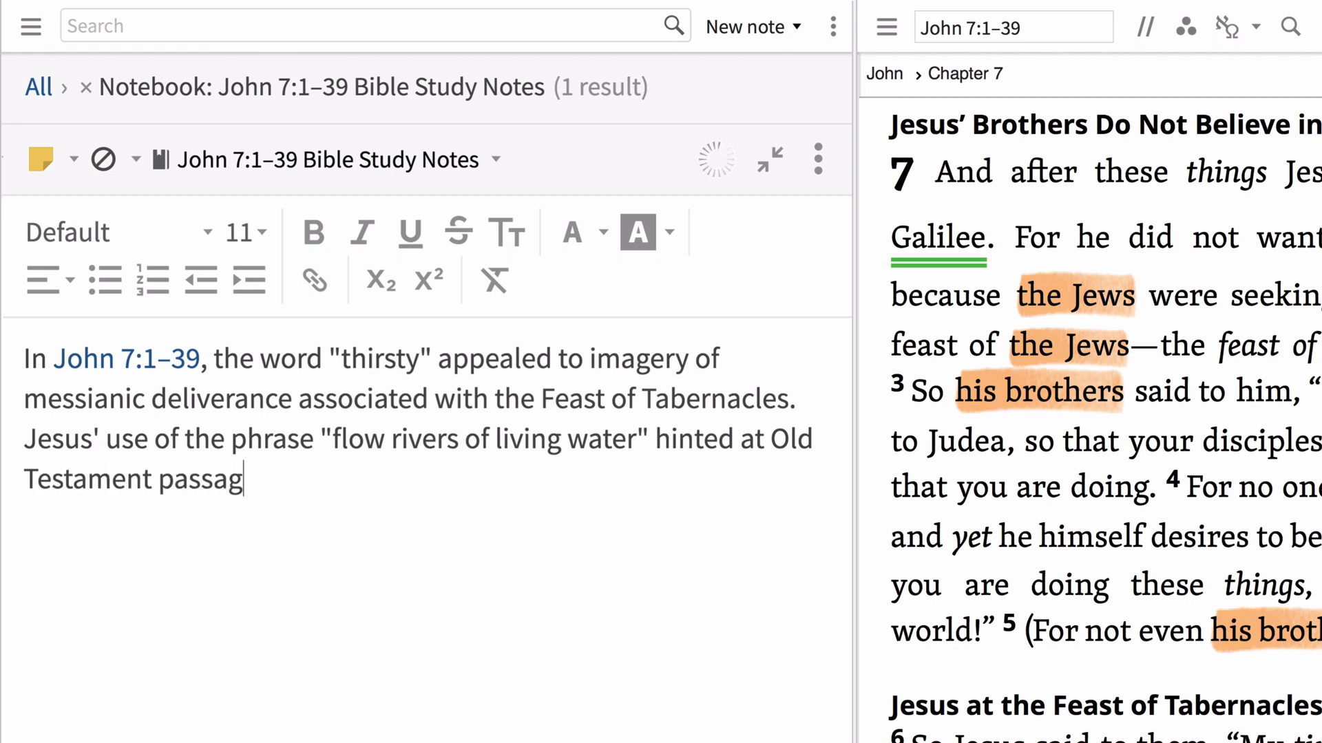
text(es about water being a life-giving )
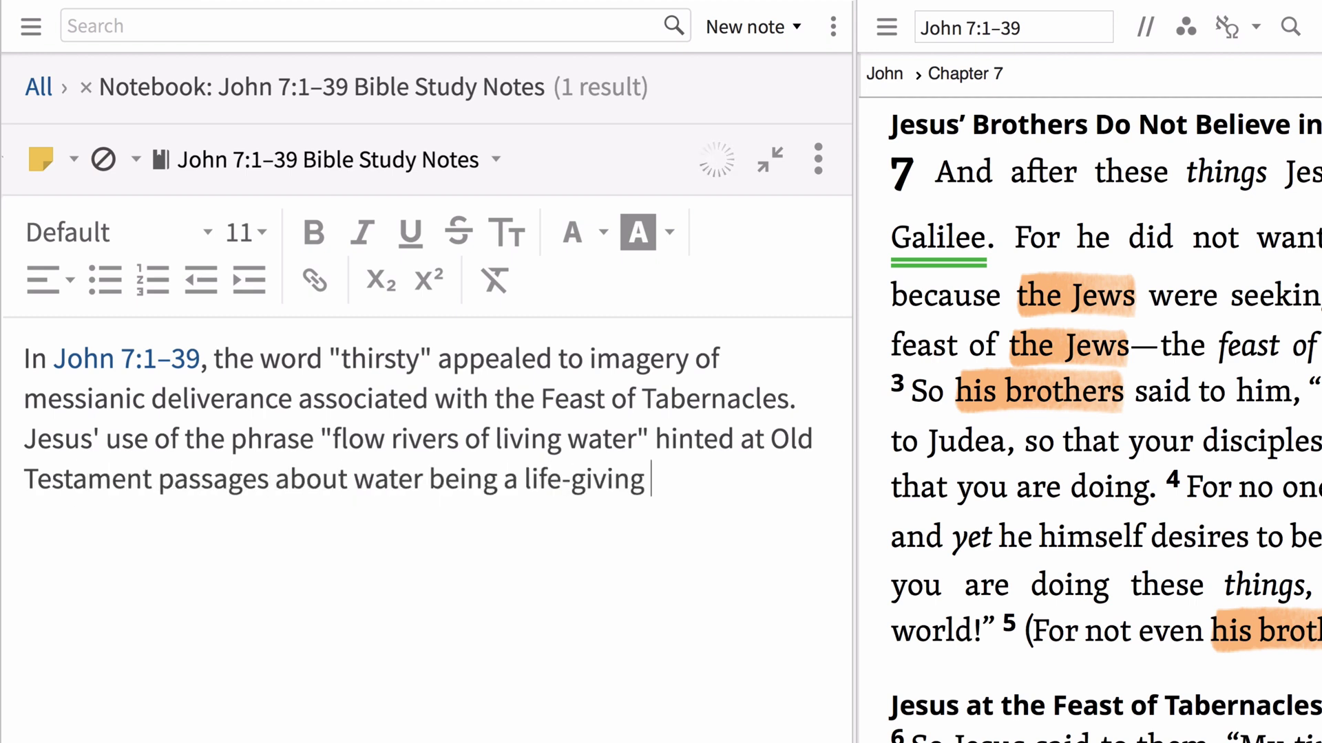
text(source.)
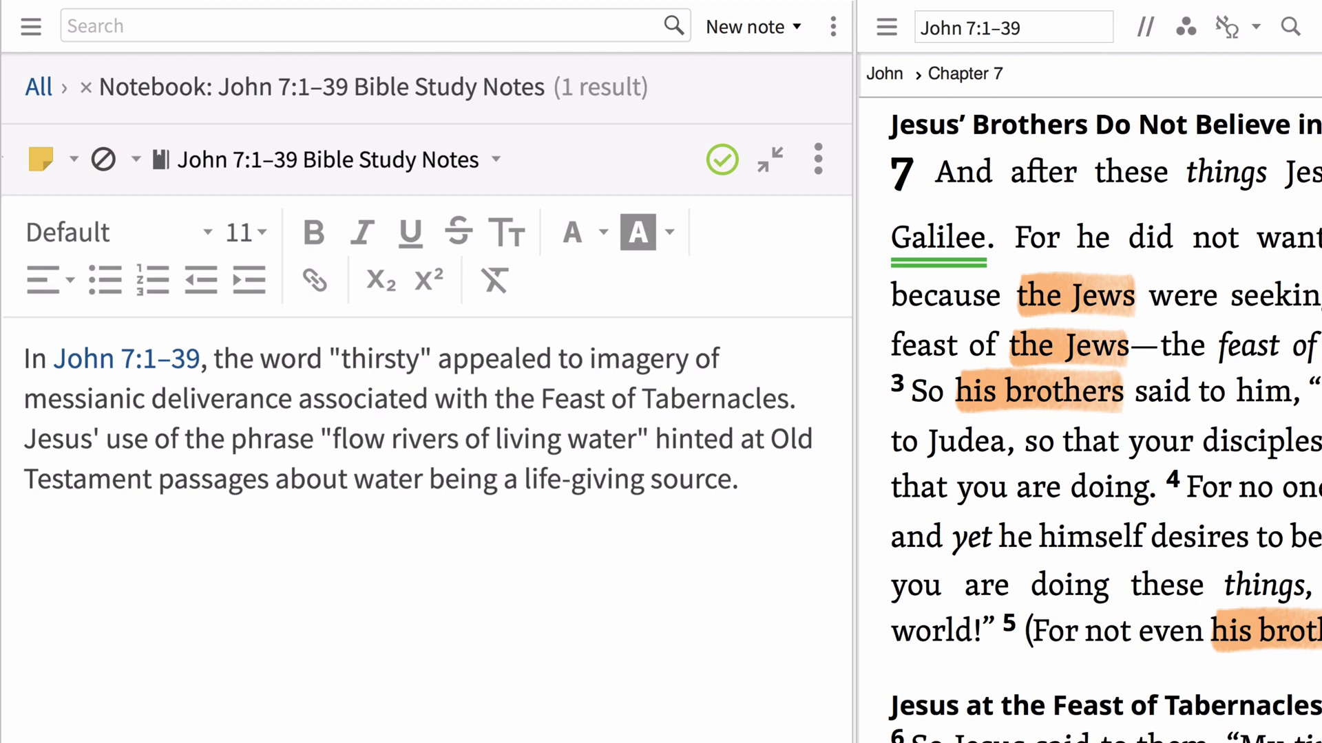
Add paragraphs on the water imagery, Messianic deliverance, and Jesus linking the Feast of Tabernacles to himself
key(Return)
text(With all of the w)
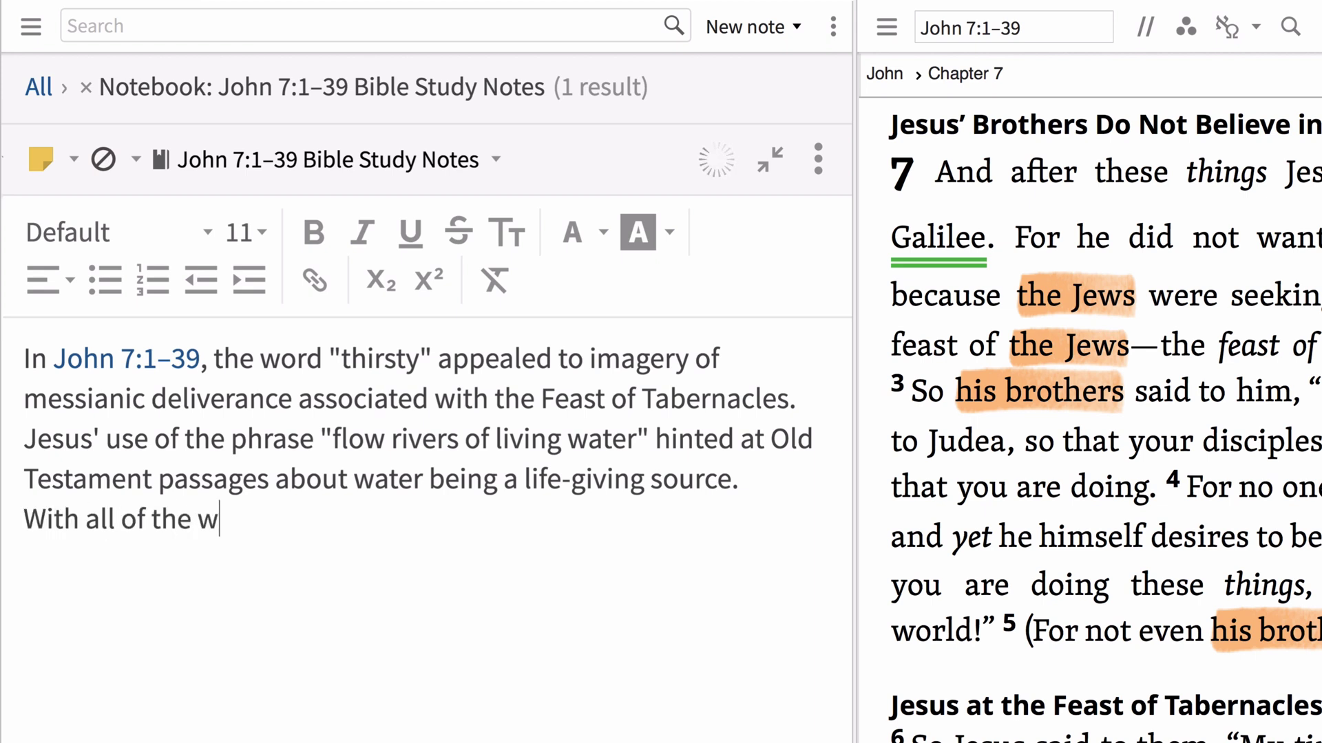
text(ater imagery going on, and the focus on Me)
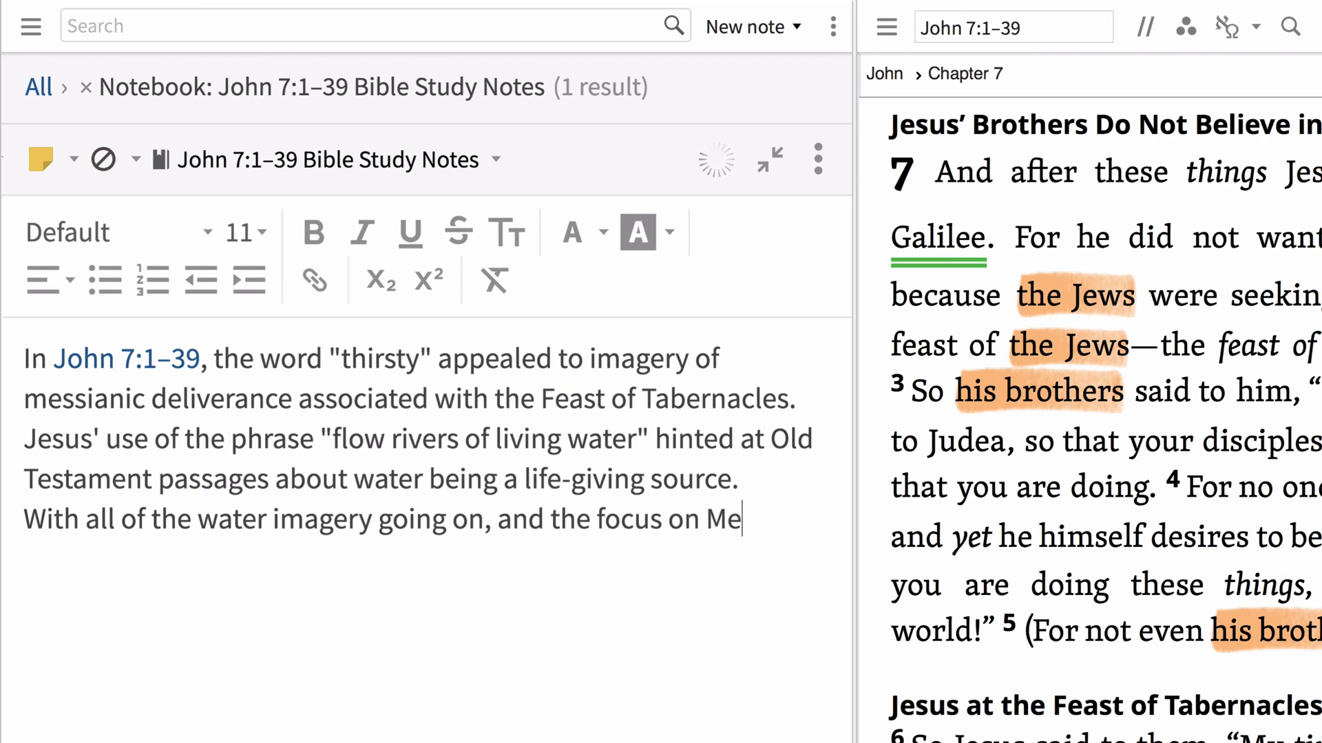
text(ssianic deliverance, it's interesting tha)
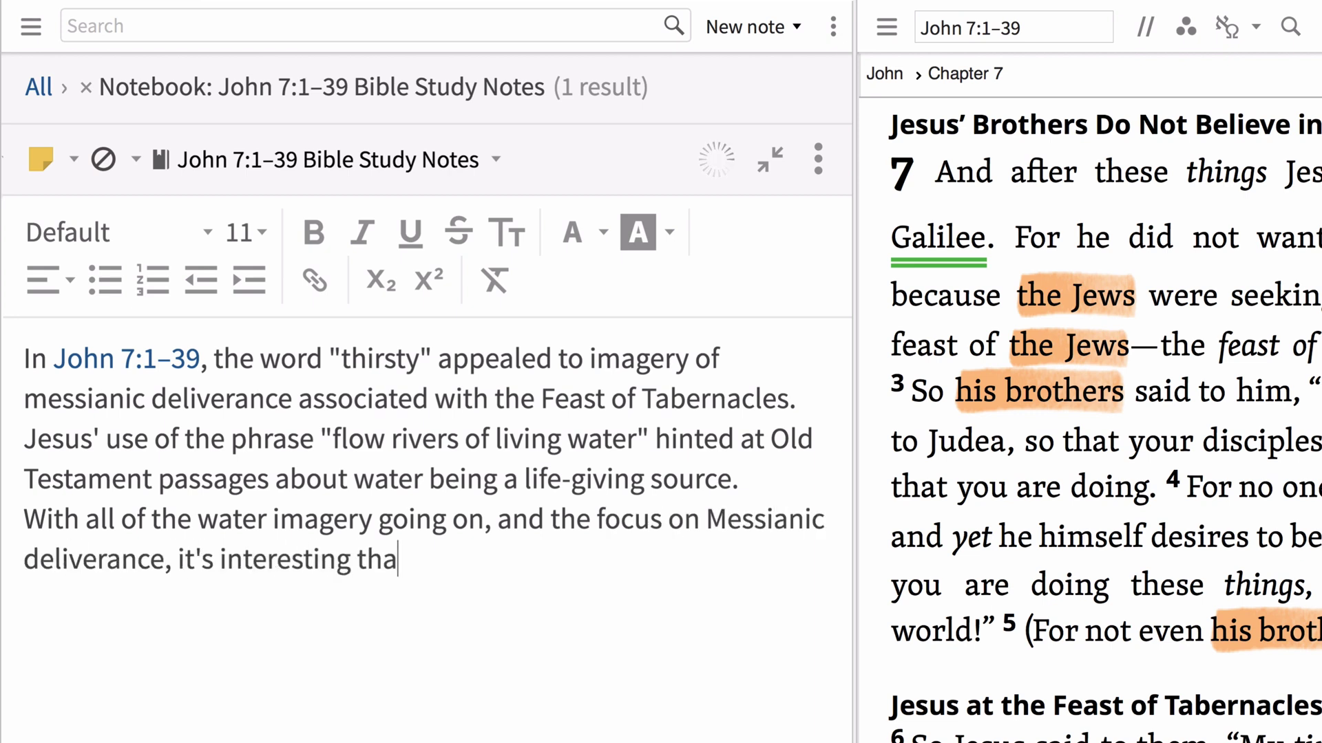
text(t the Jews would have been read)
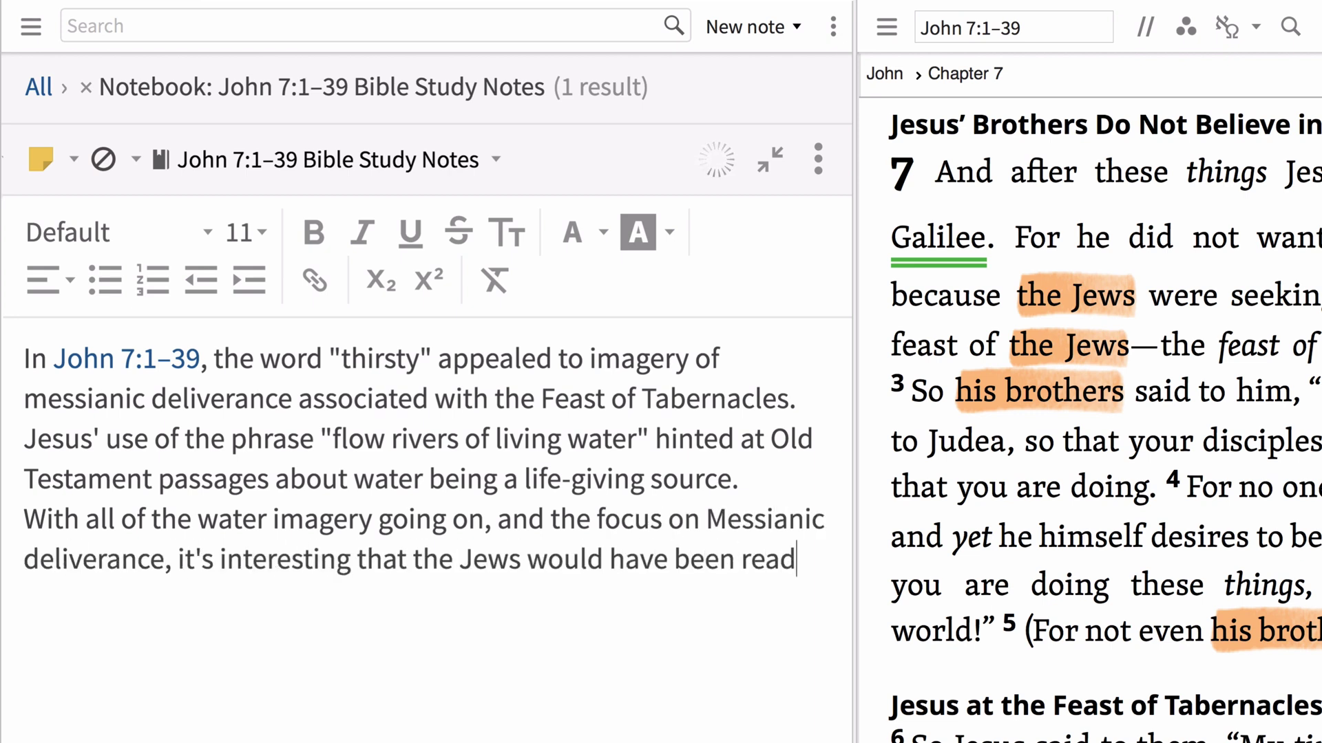
text(ing passages like Zechariah )
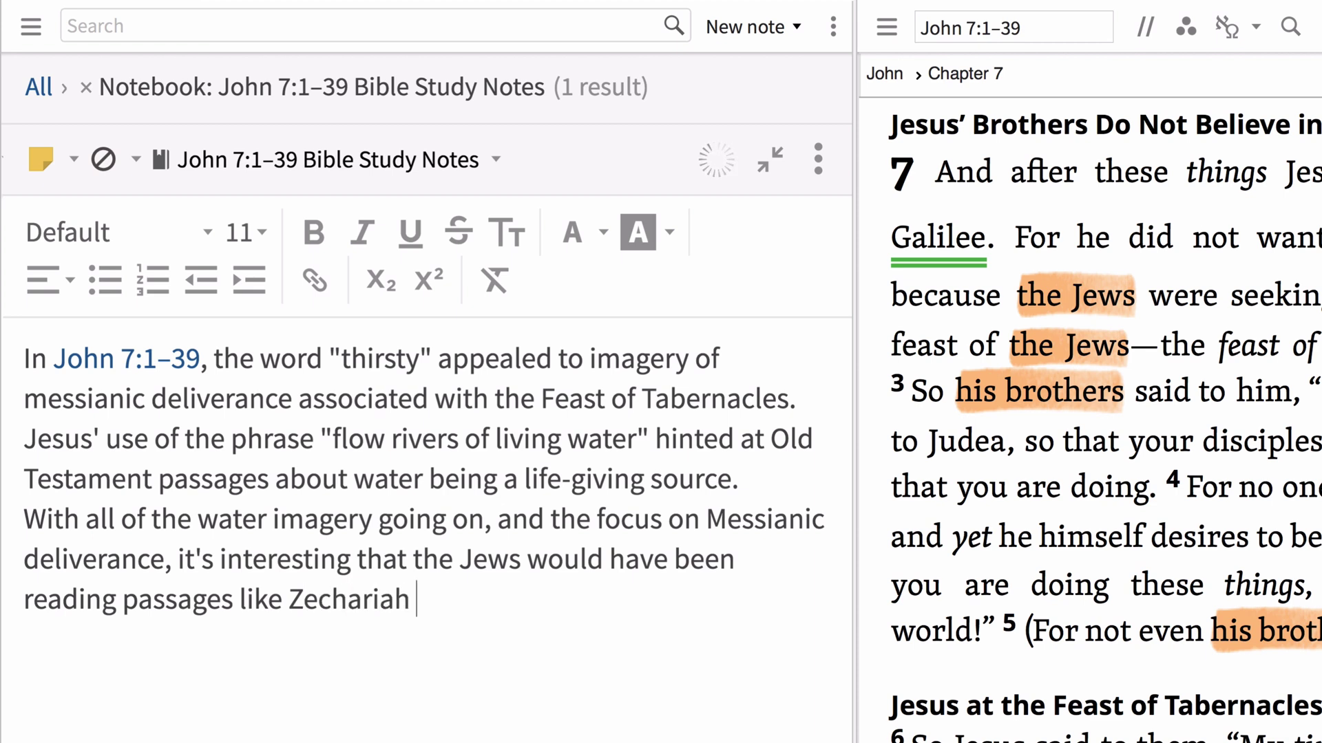
text(14 on that day that talk a)
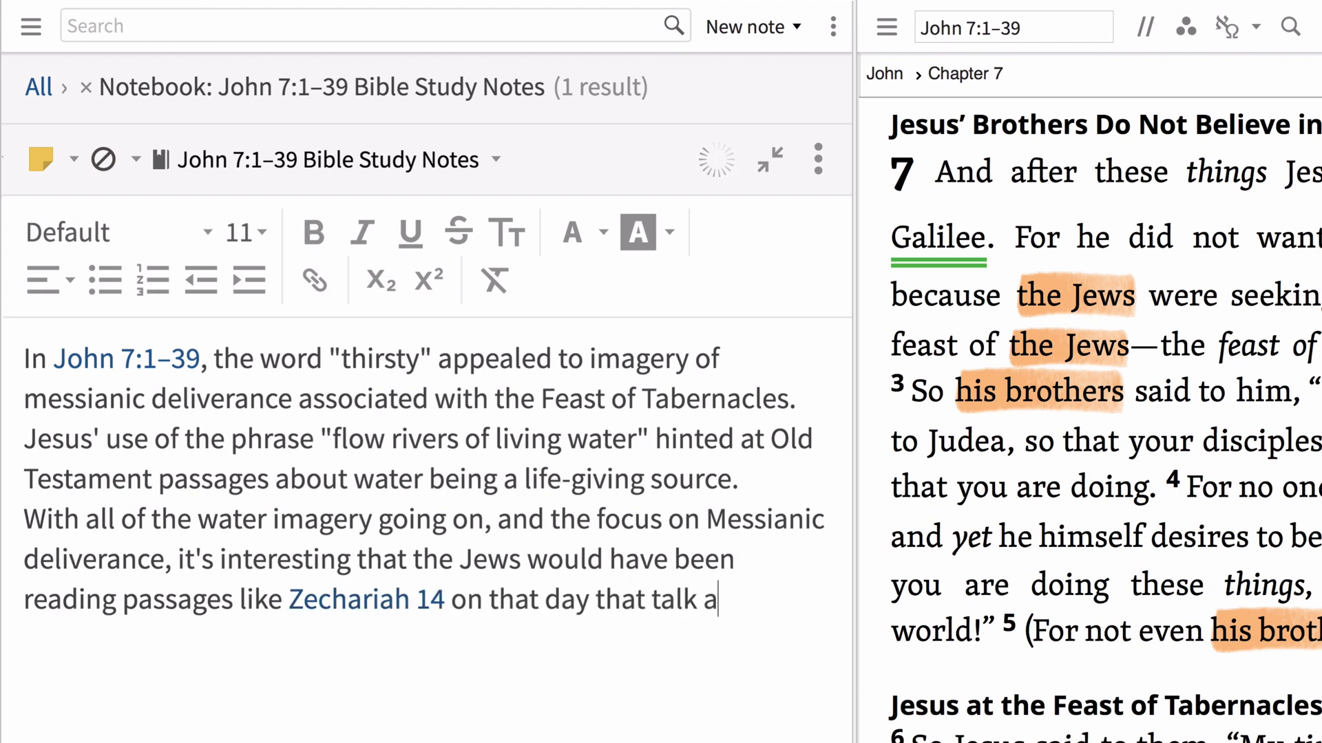
text(bout the Lord dwelling with his people in Jerusalem)
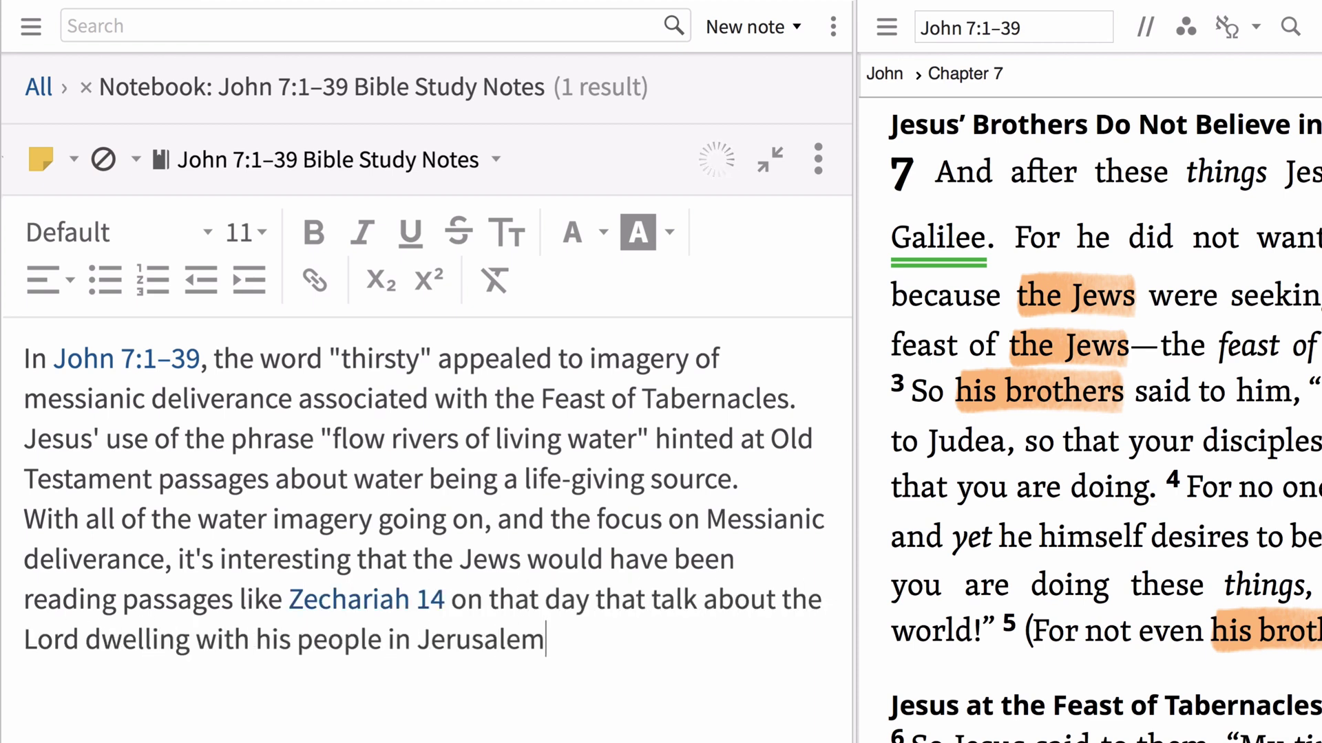
text( and living water flowing from the city.)
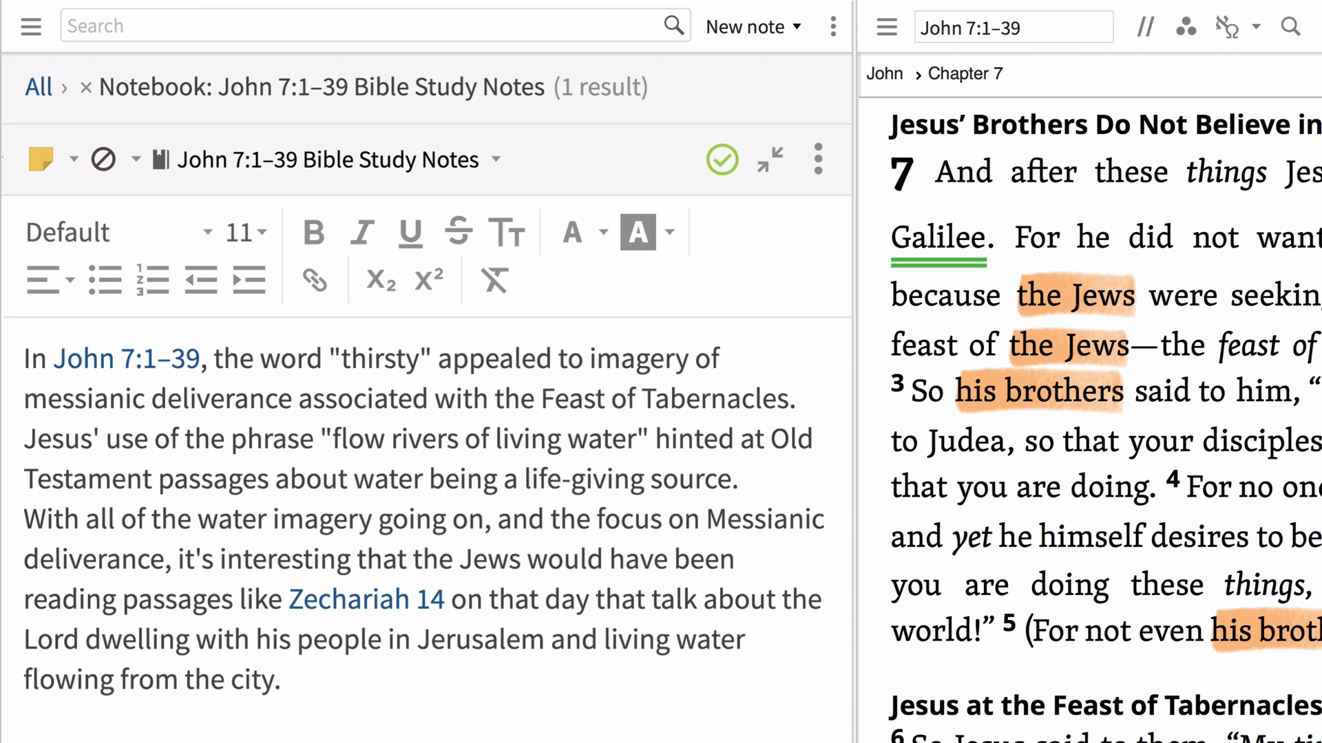
key(Return)
text(The people surrounding Jesus must have)
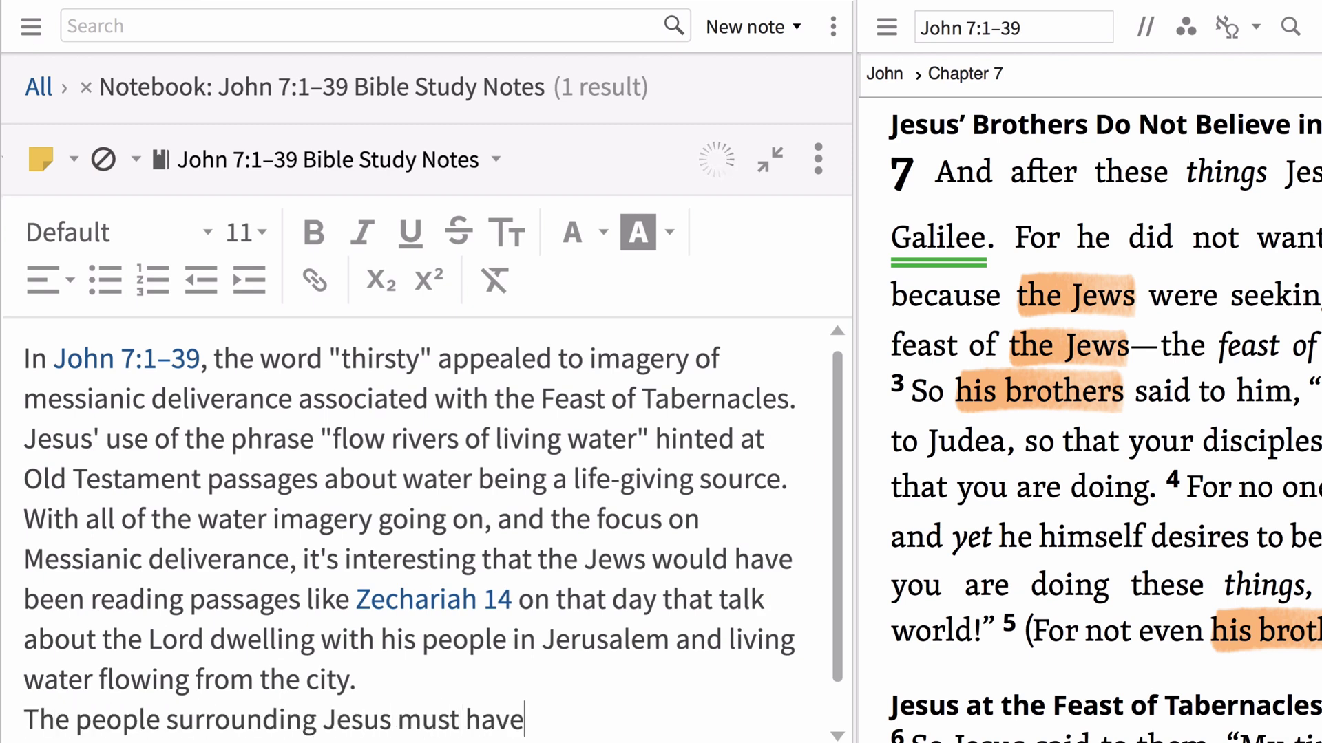
text( known he was linking the Feast of Taber)
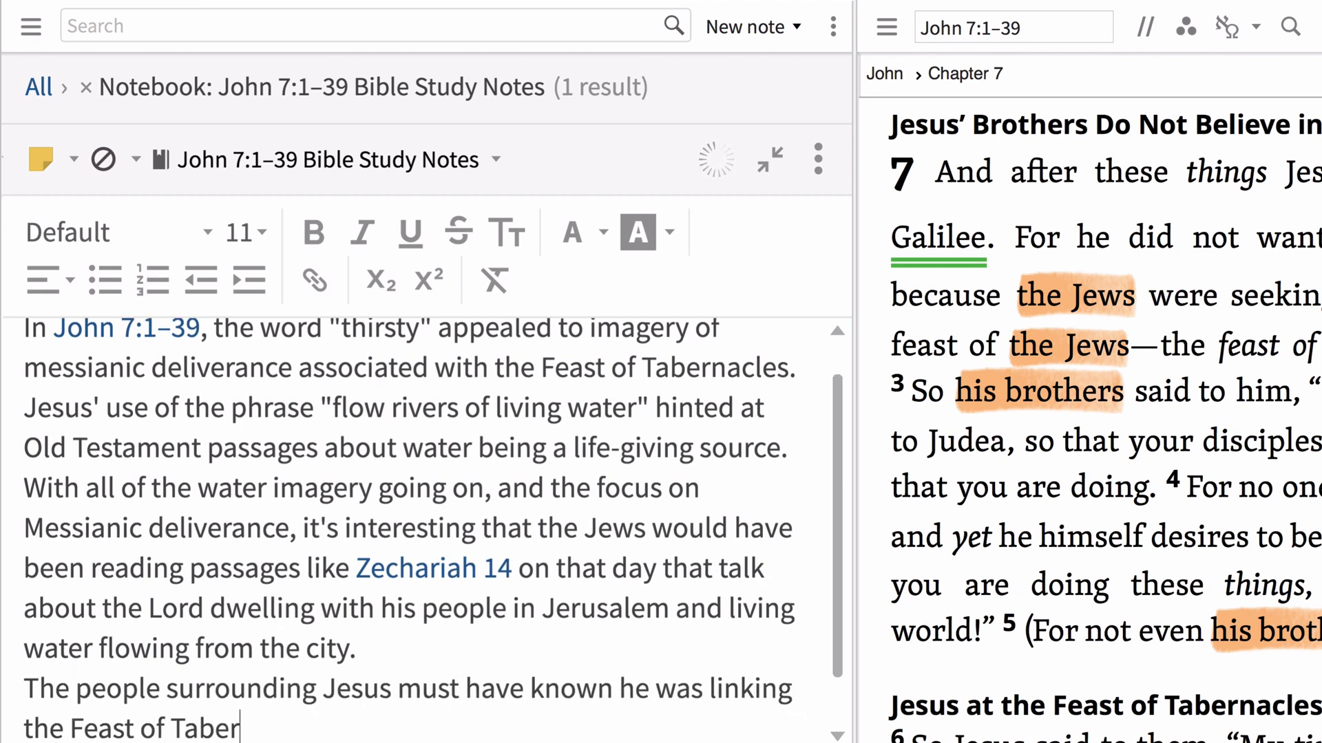
text(nacles, the water cerem)
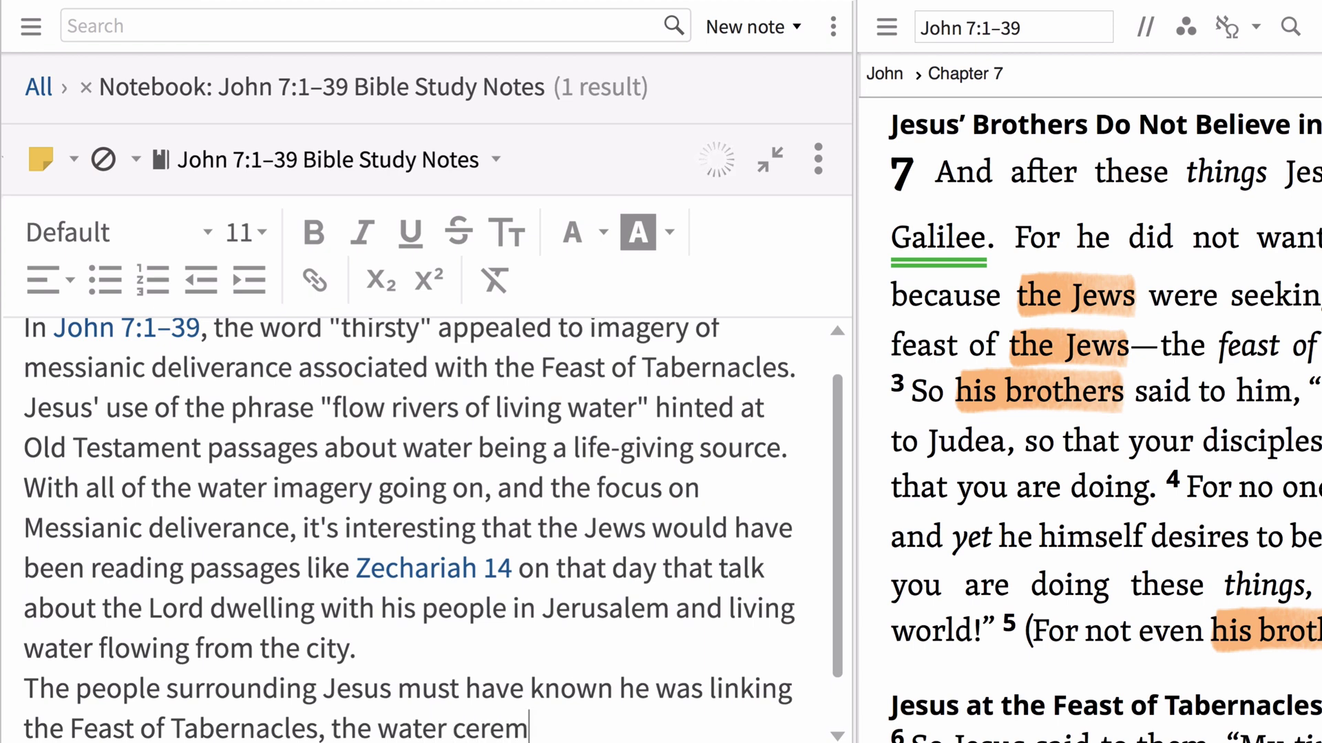
text(ony, and Zechariah 14:8)
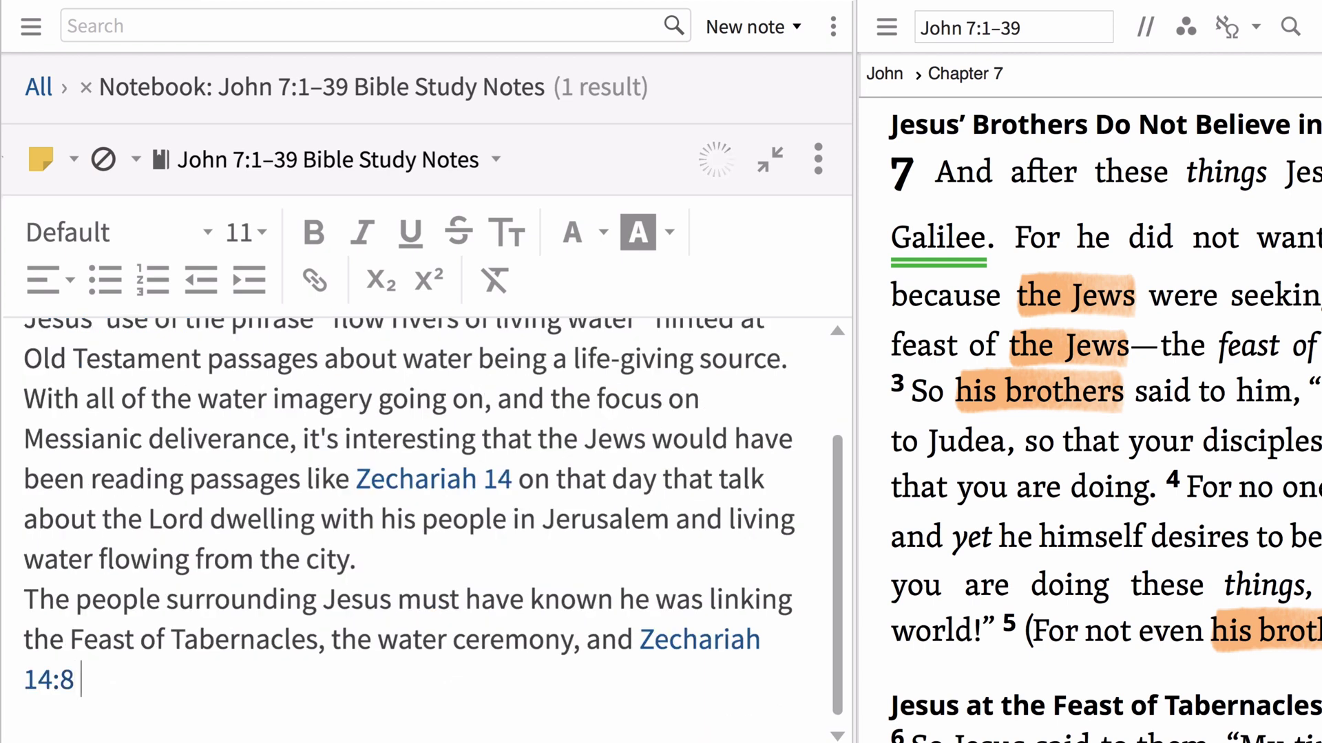
text( about "living water" to himself.)
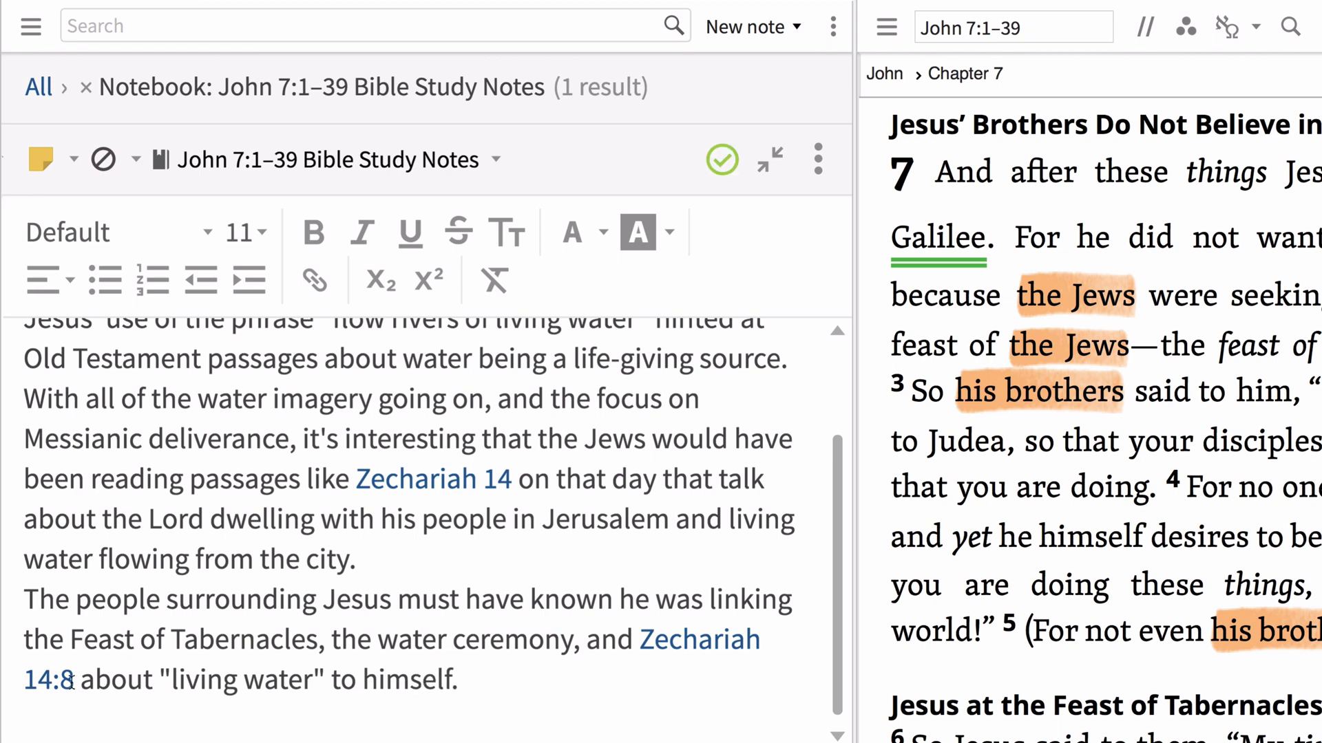
mouse_move(58, 685)
Bold the phrase from 'With' through 'deliverance' and make all the note's paragraphs a bulleted list
drag(33, 399, 292, 444)
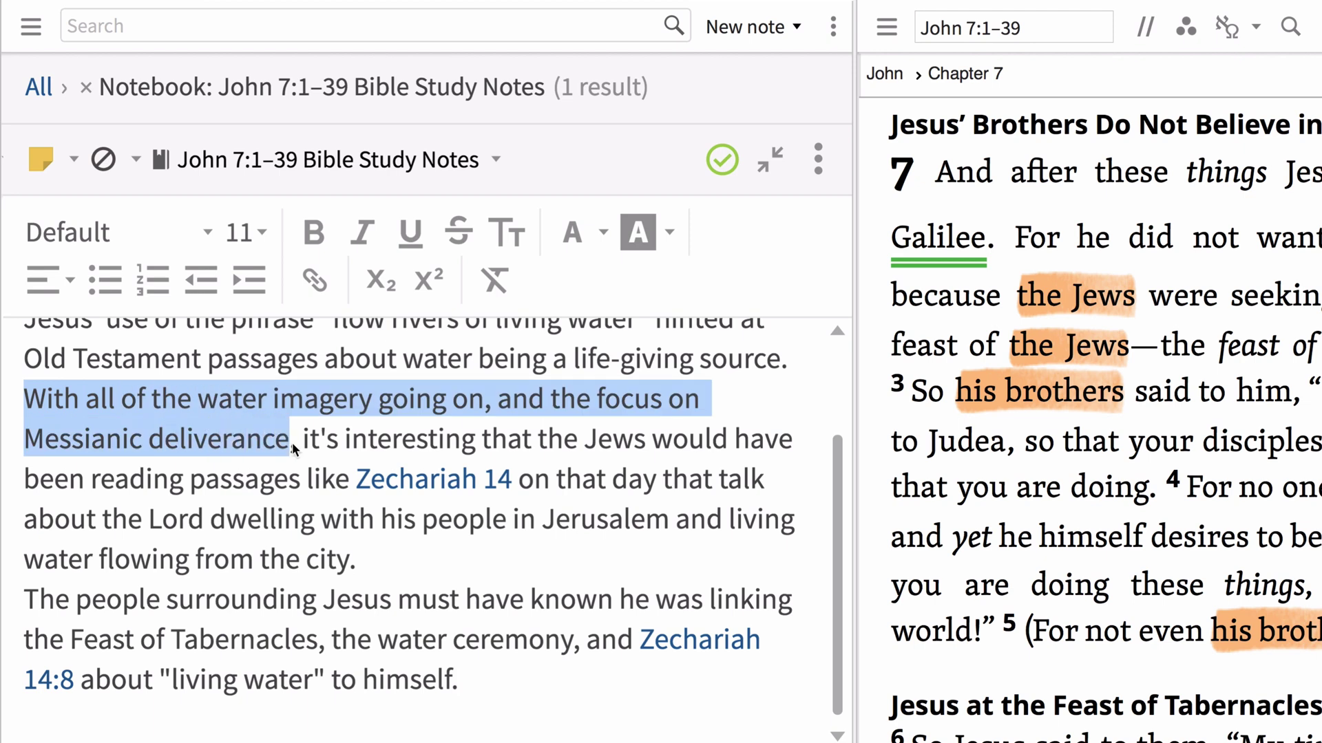
click(321, 234)
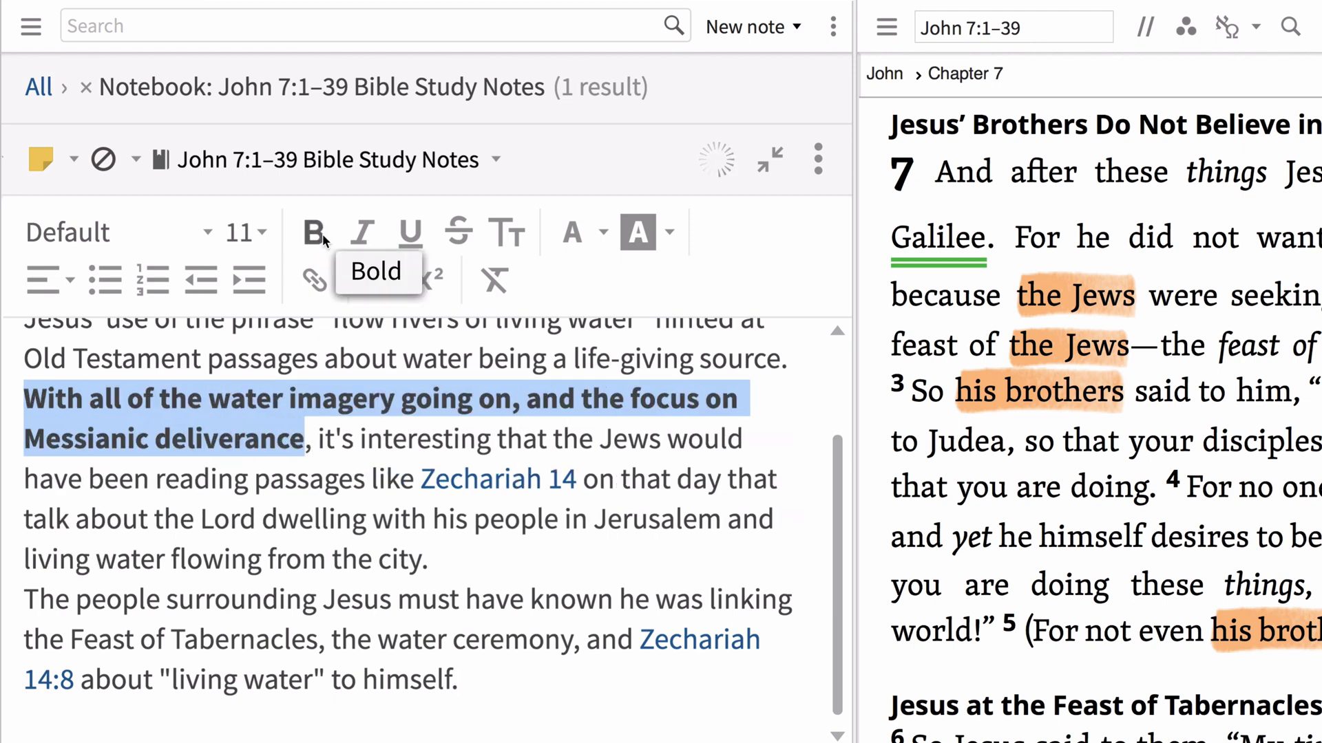
drag(428, 559, 2, 224)
click(107, 277)
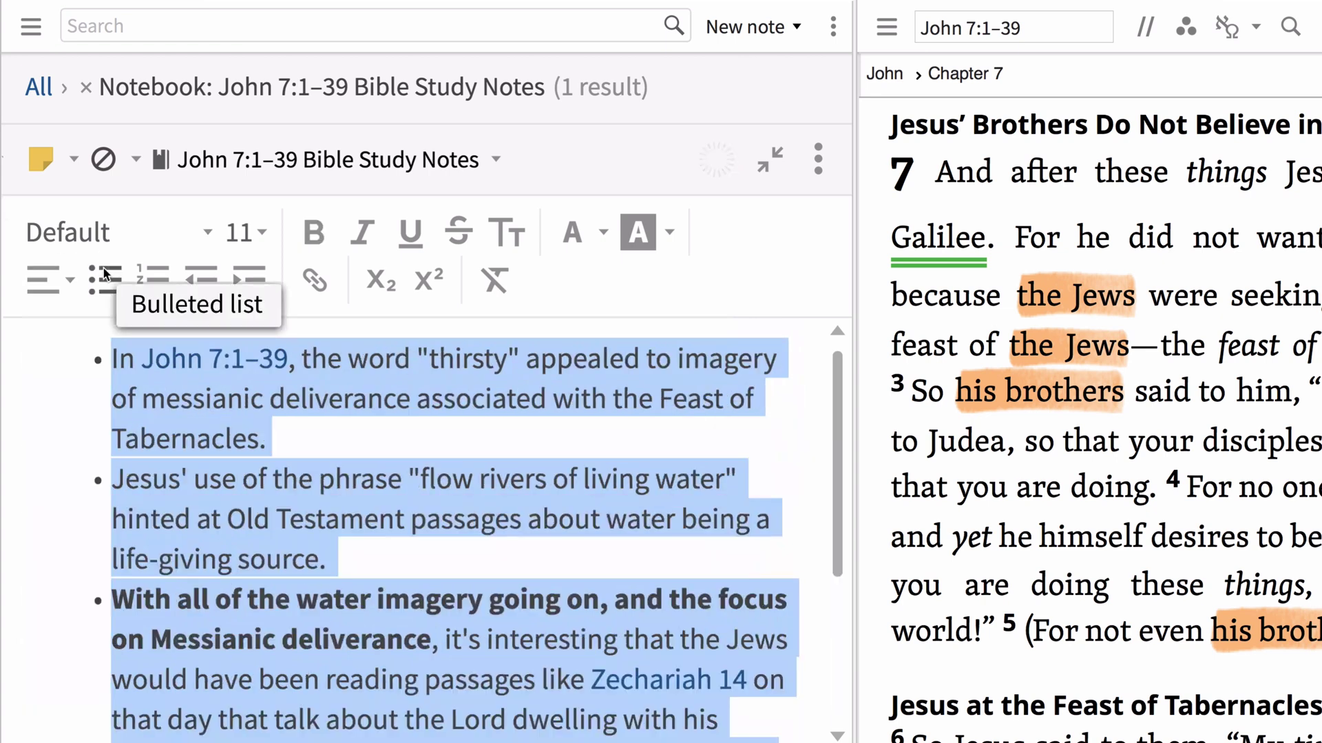
click(510, 448)
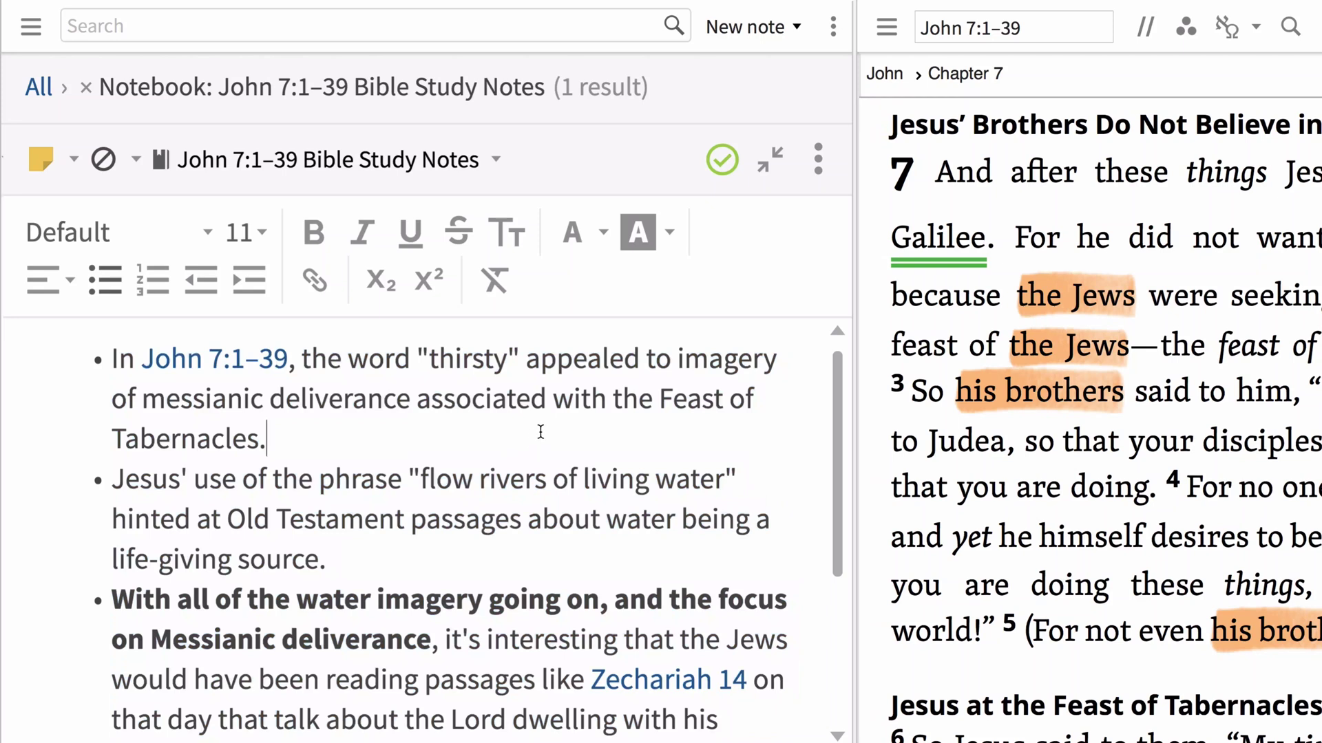
click(819, 161)
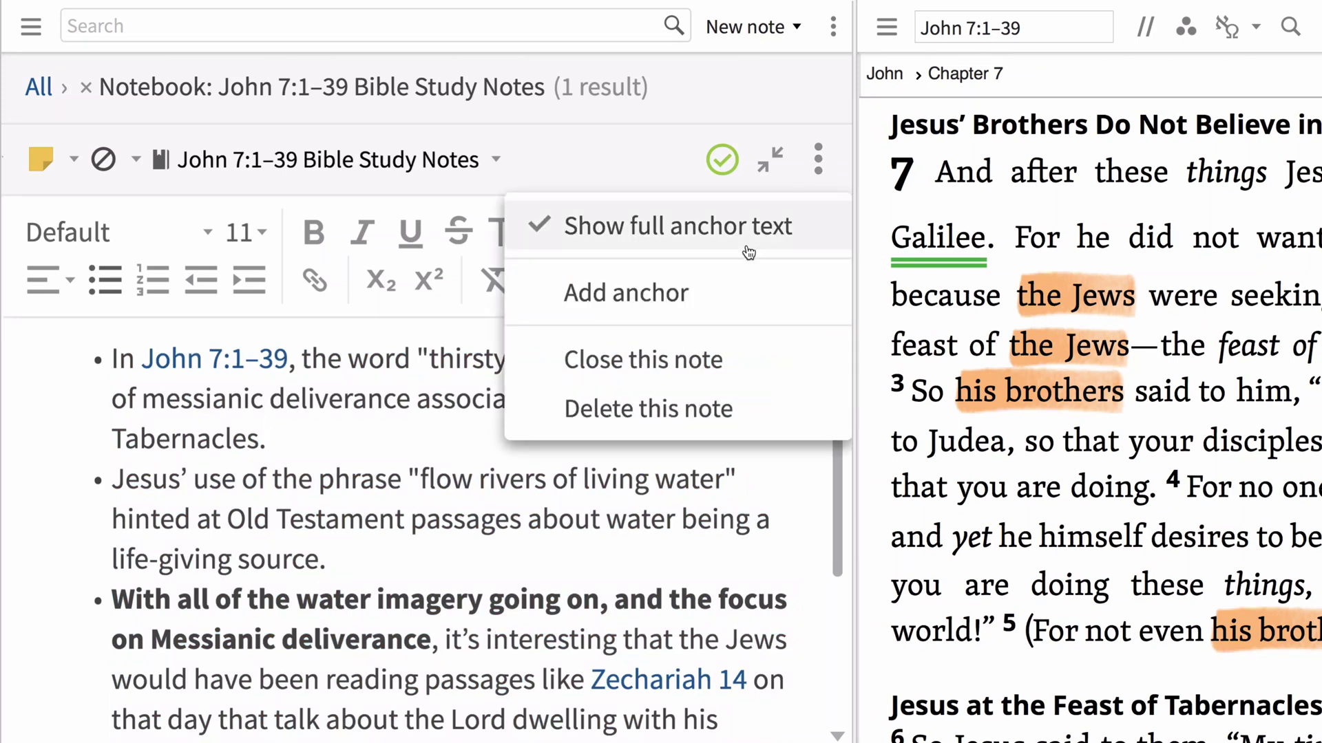
Delete the note and paste the study text into a new note anchored to John 7:37–38
click(650, 408)
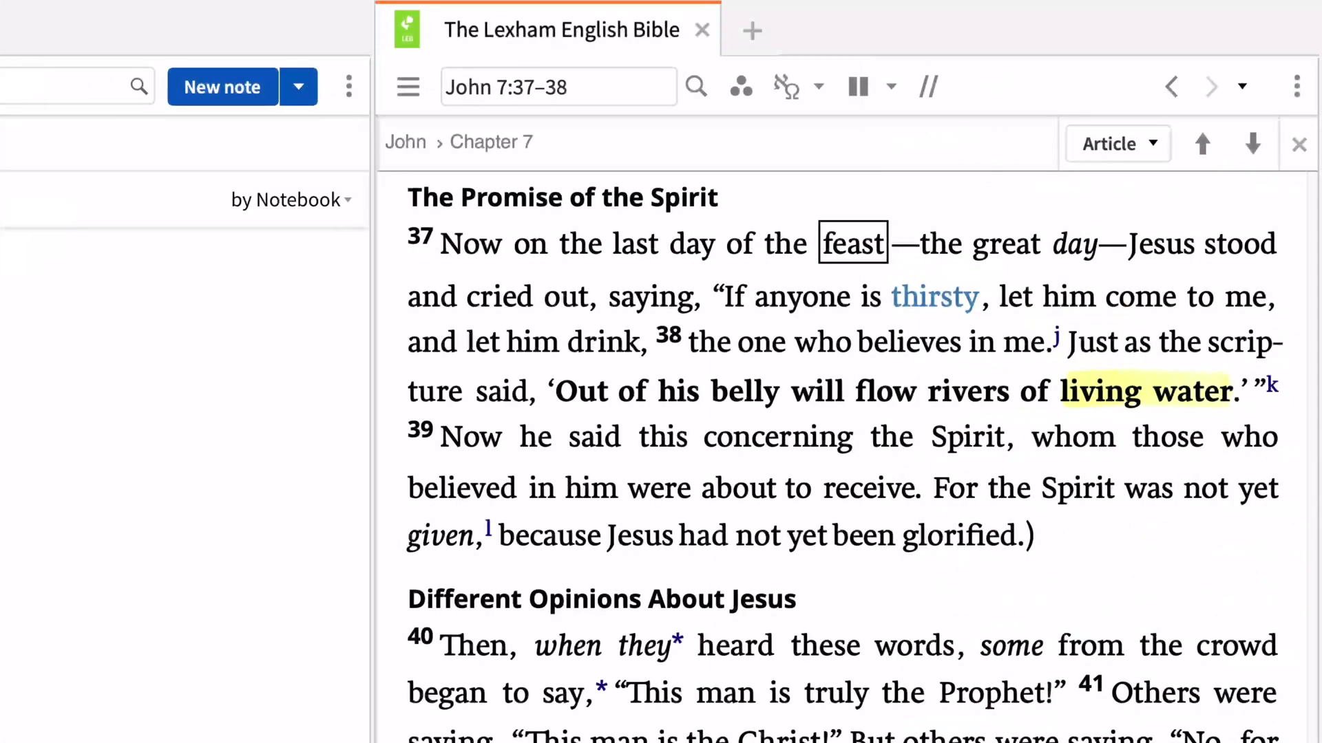
drag(440, 245, 1258, 384)
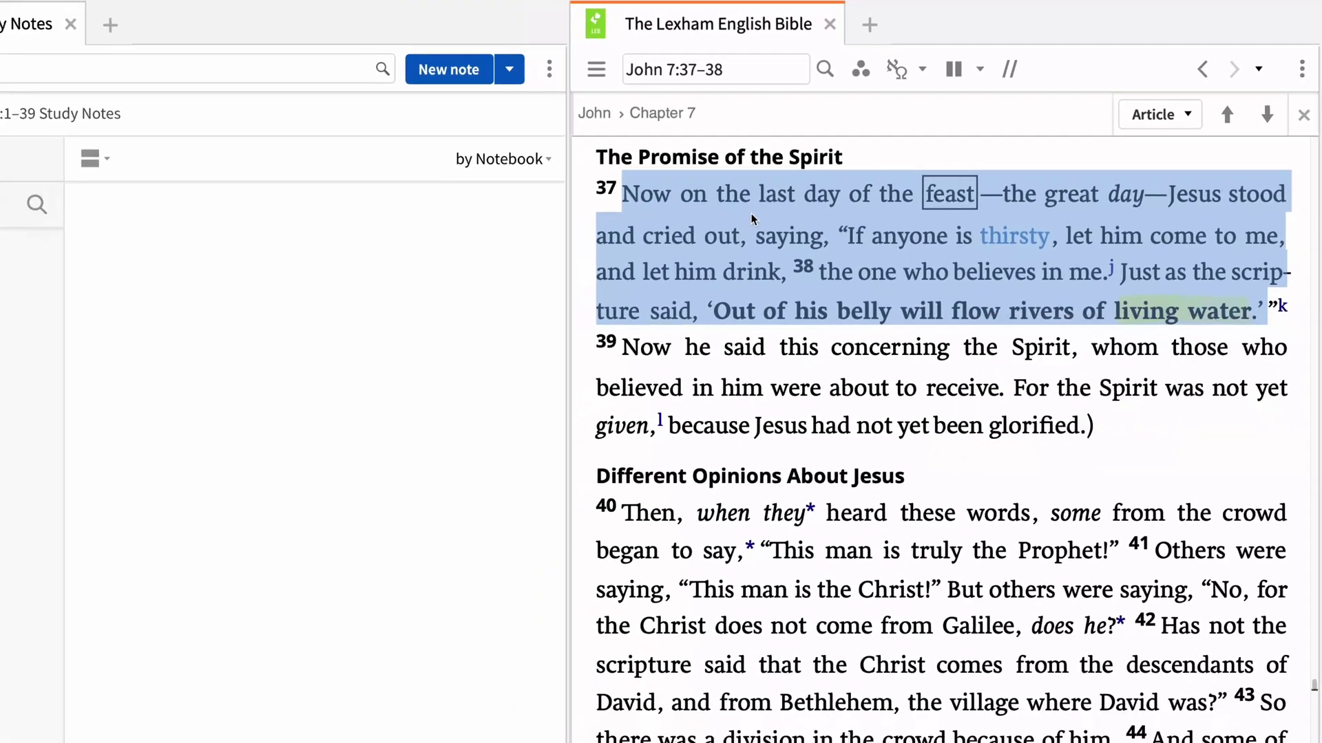
right_click(608, 265)
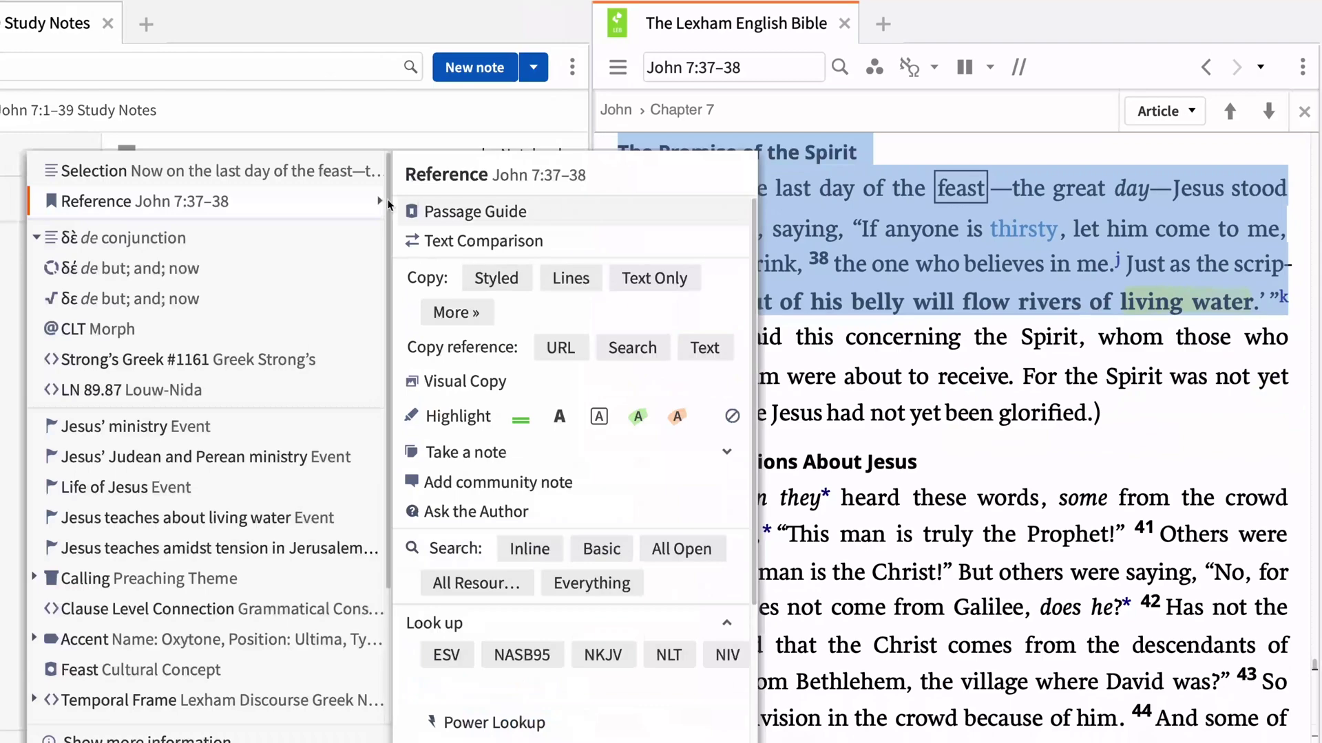
click(527, 456)
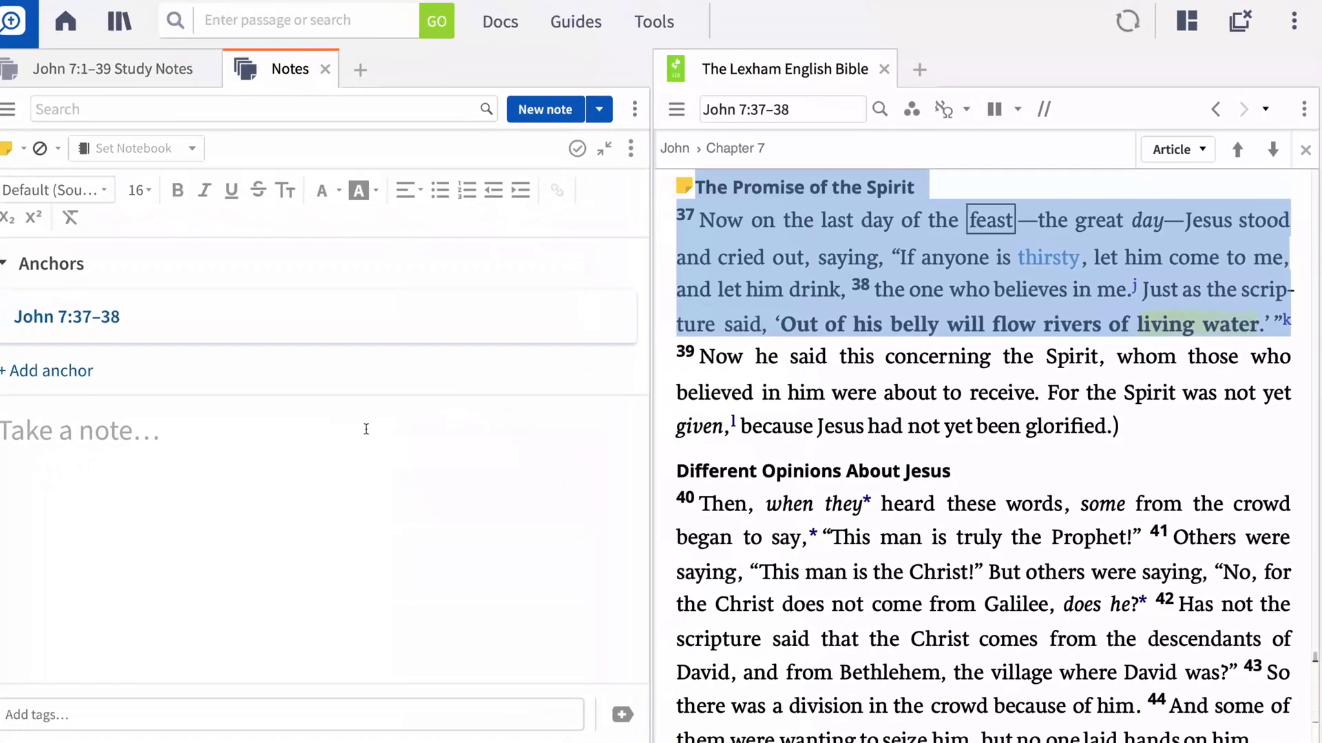
key(ctrl+v)
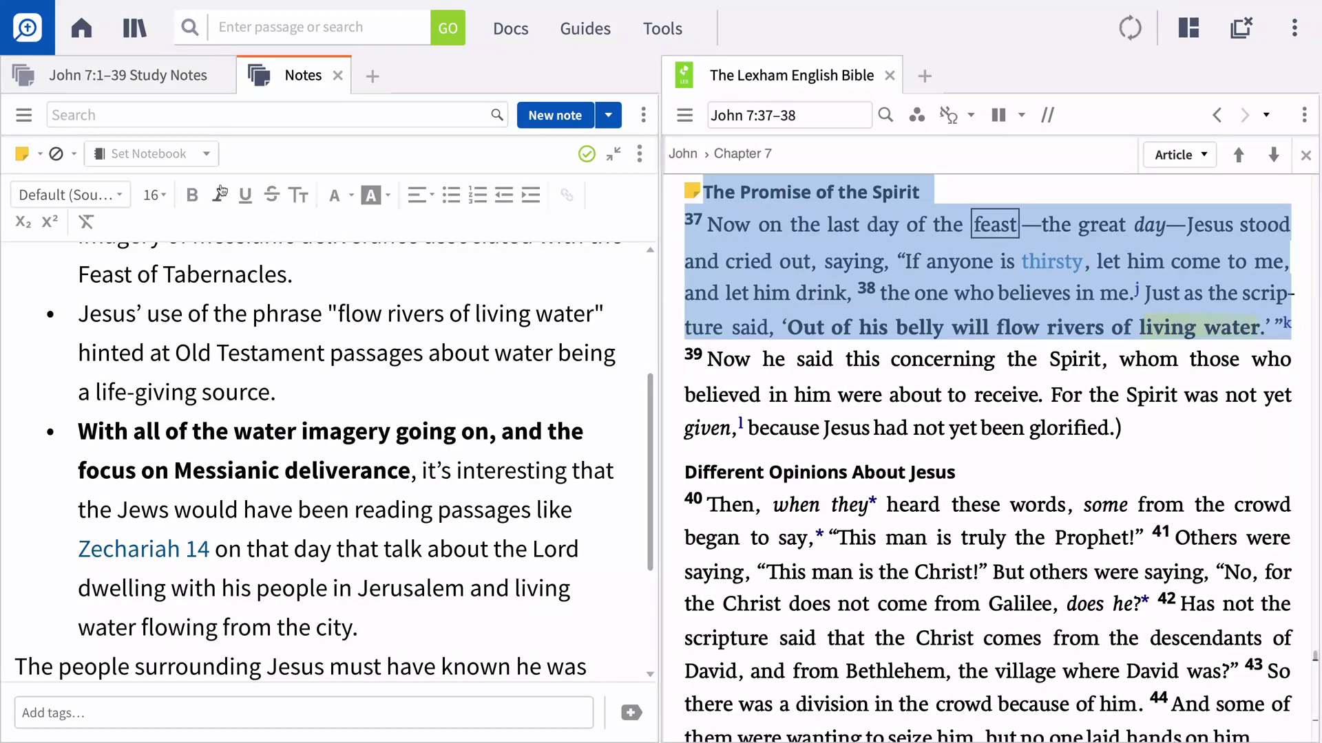
File the new note in the John 7:1–39 Bible Study Notes notebook
click(207, 154)
text(john)
click(222, 265)
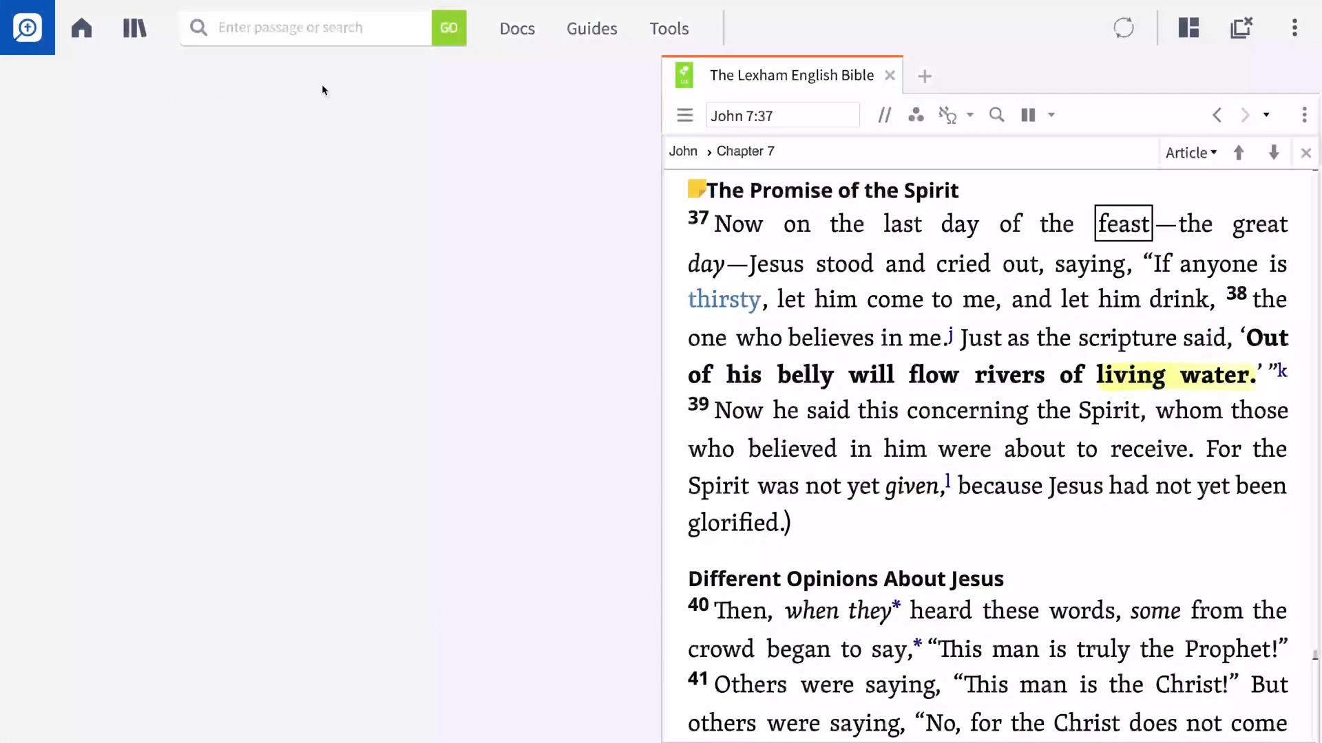
Reopen the Notes tool showing only the John 7:1–39 Bible Study Notes notebook
click(672, 31)
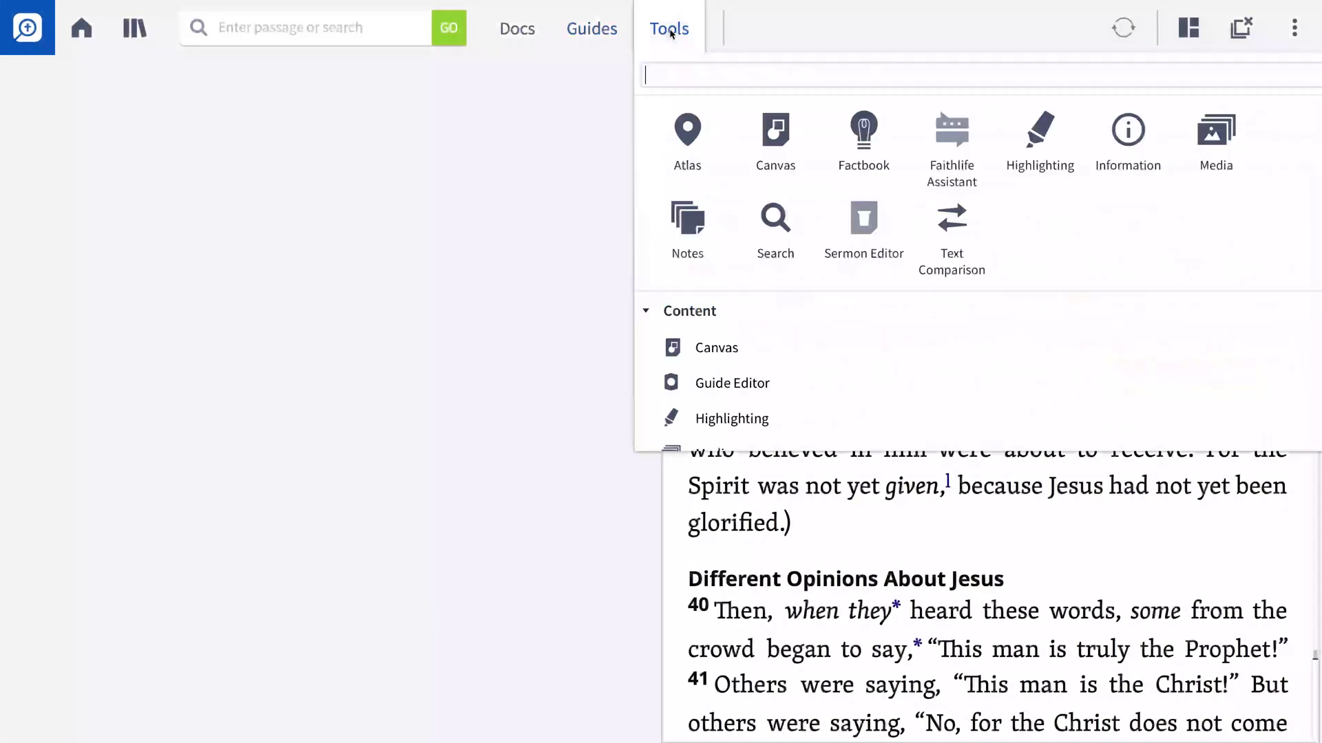
click(685, 214)
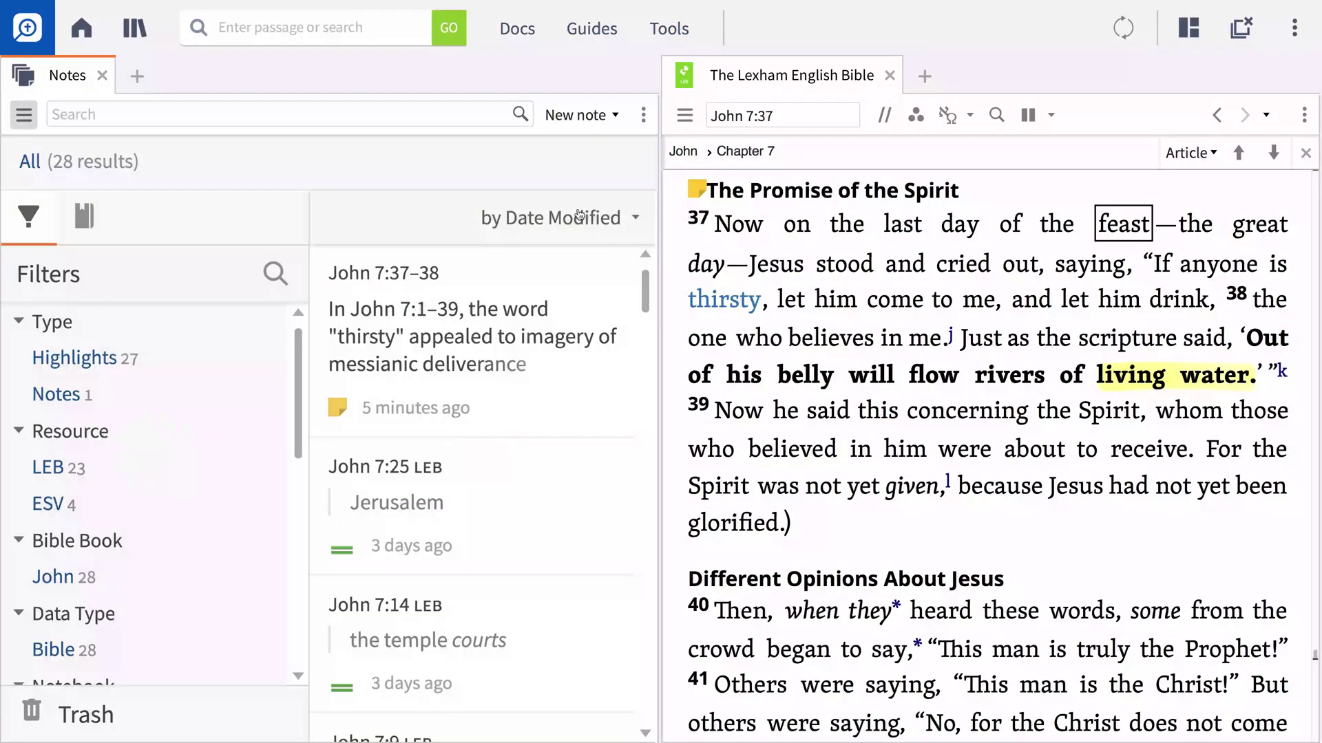
click(84, 217)
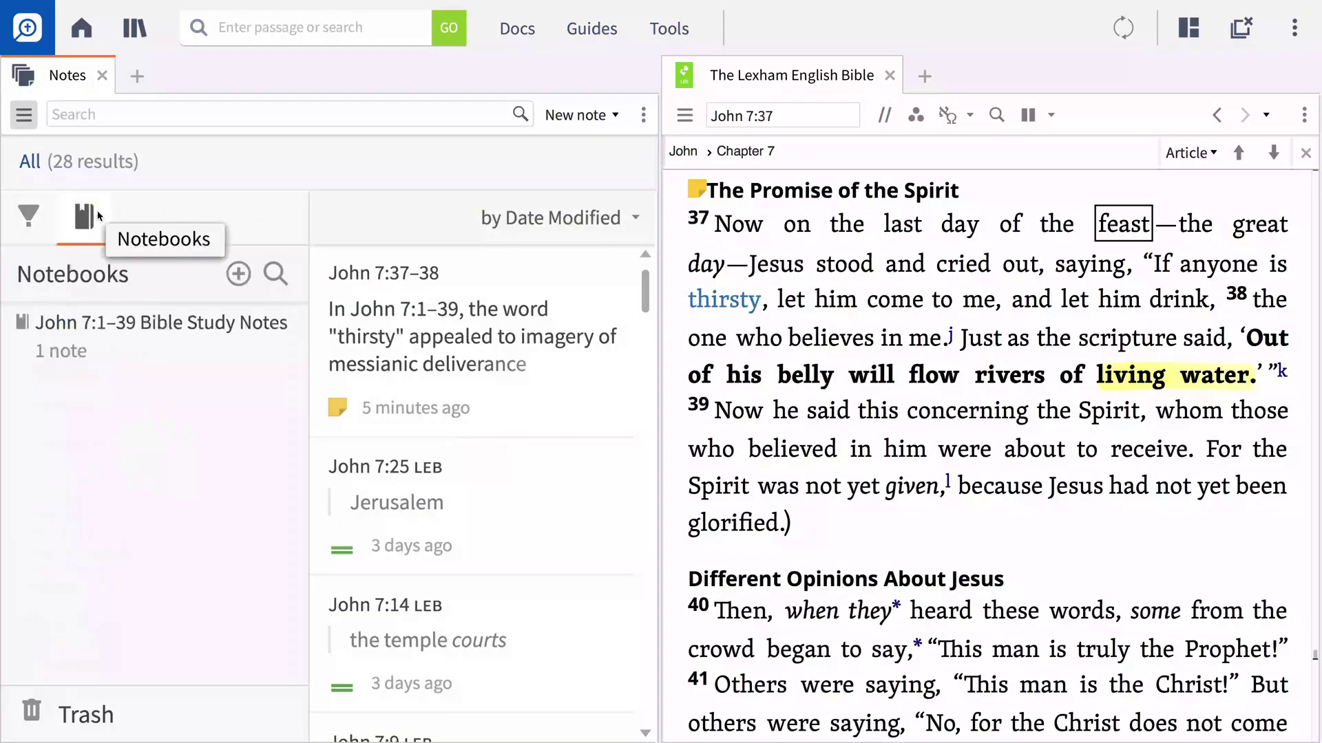
click(179, 324)
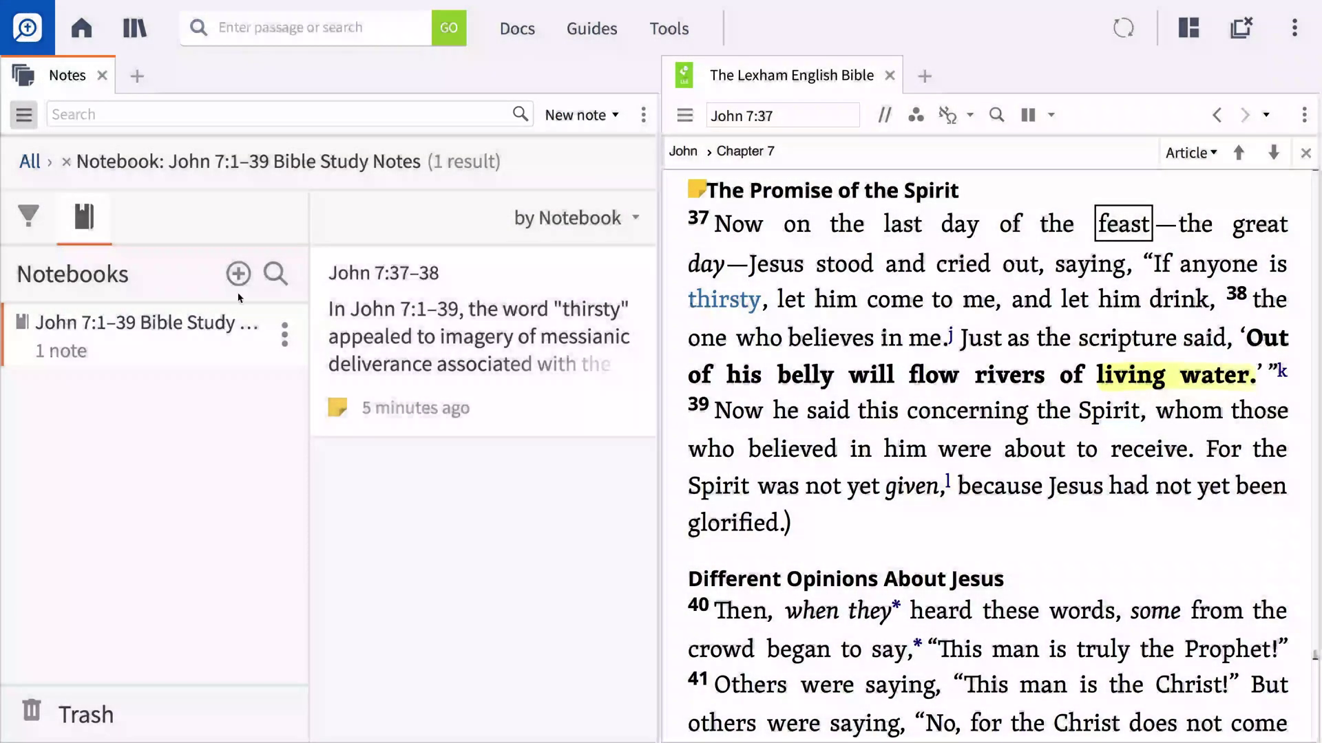
Filter the notes to Bible Book John and Modified Today, then open the note full-panel
click(29, 219)
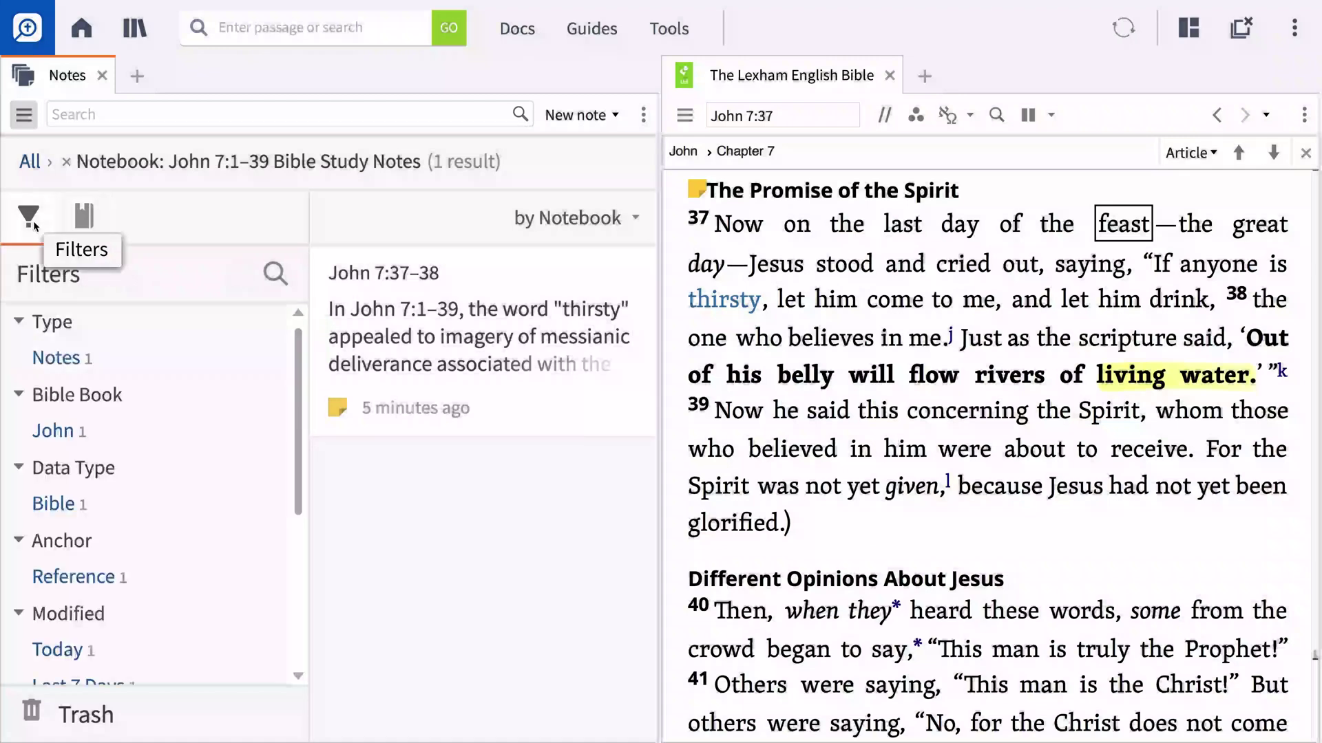
click(62, 433)
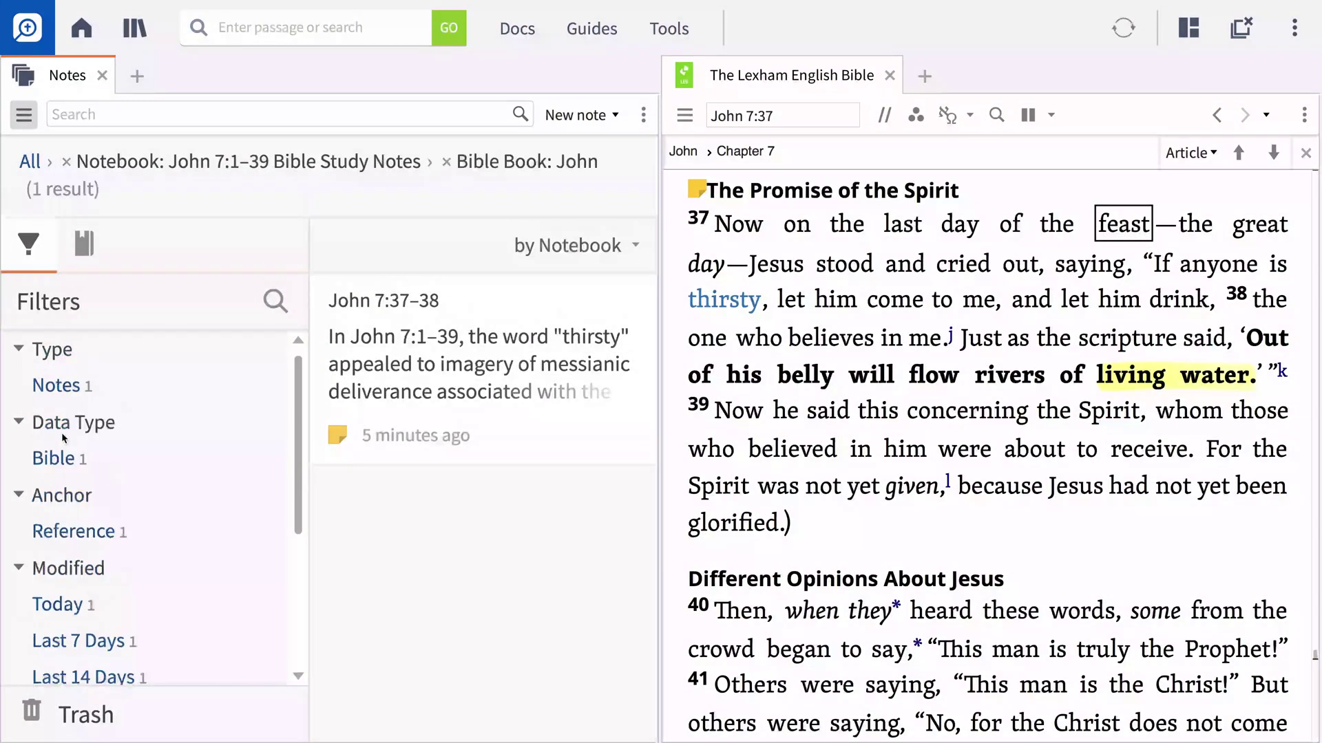
click(69, 604)
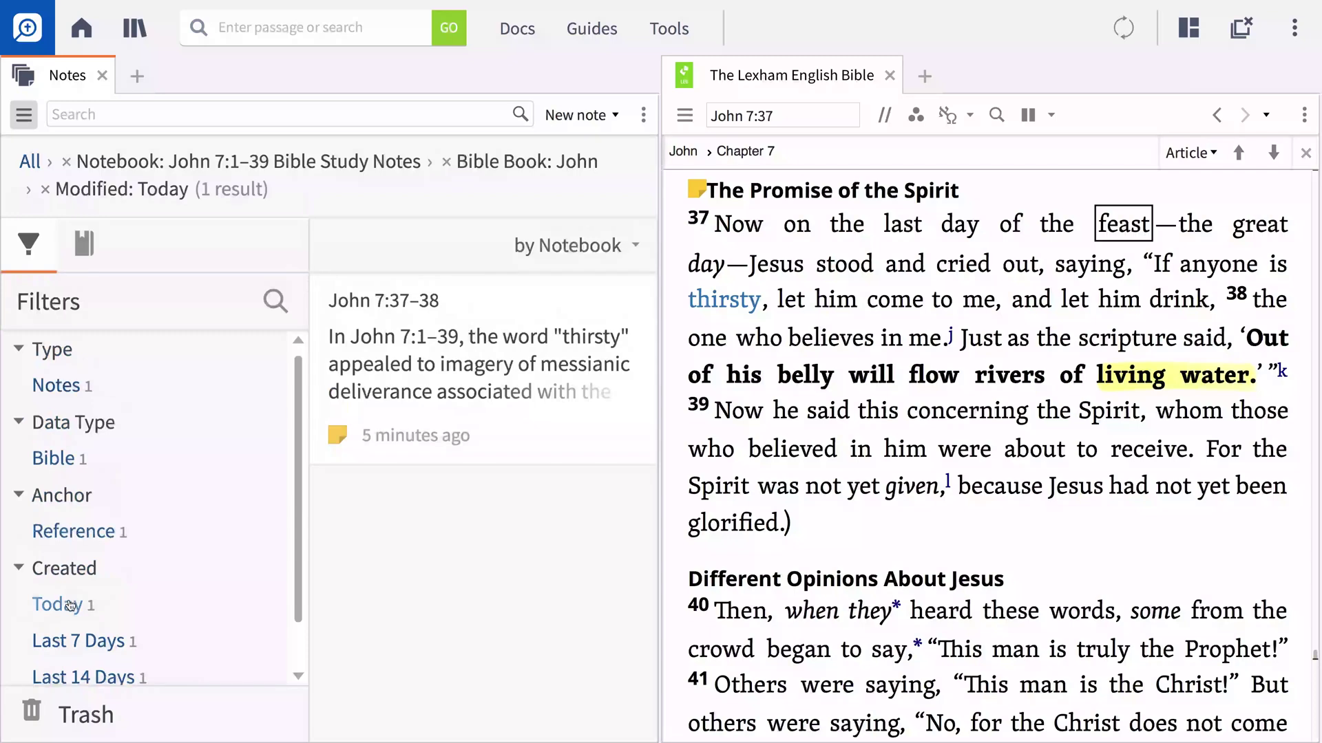
click(394, 376)
click(595, 246)
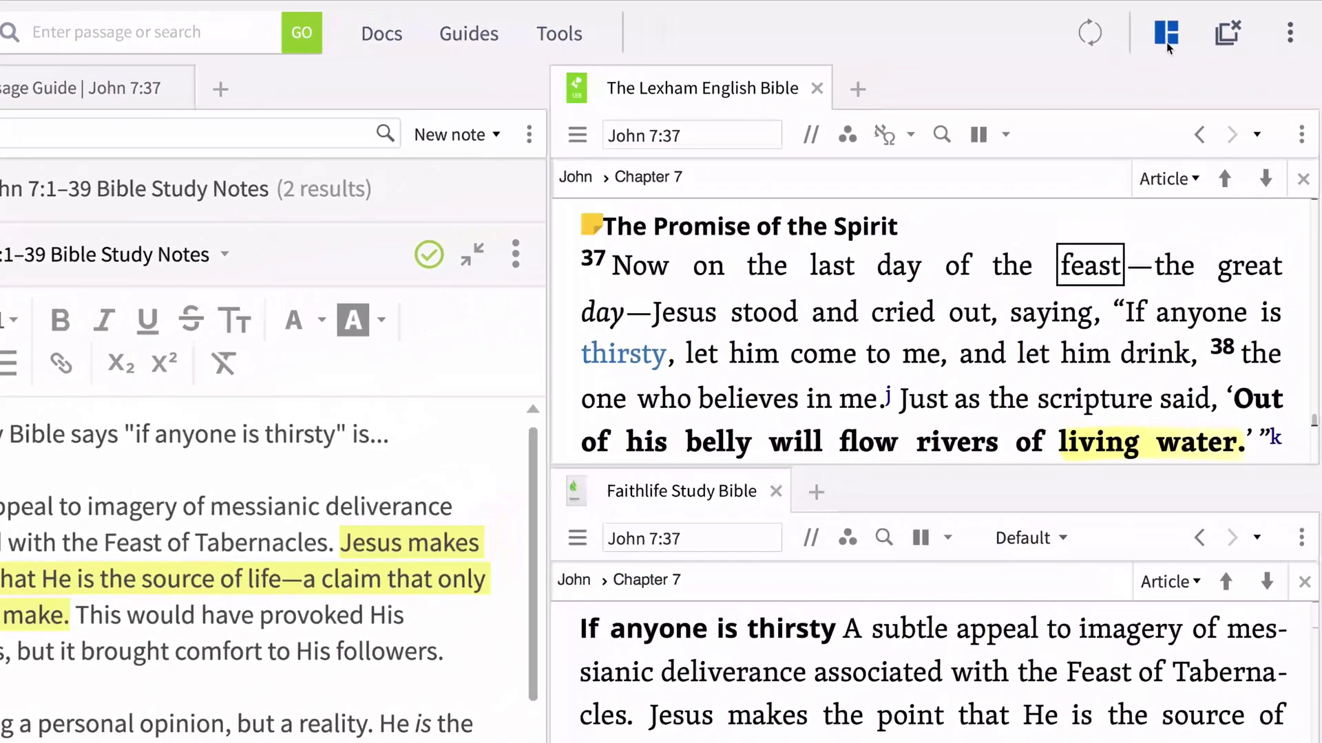
Save the workspace as the named layout 'Study of John 7:1–39'
click(1189, 31)
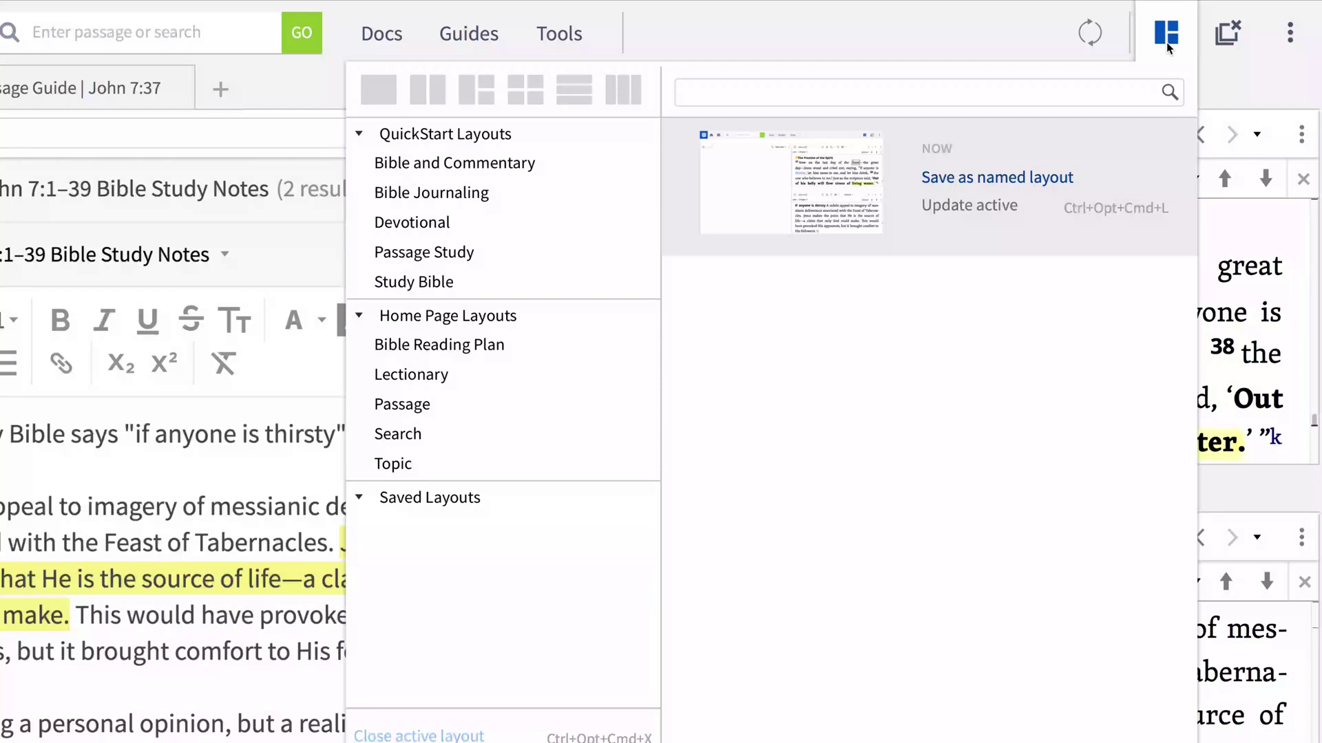
click(1037, 180)
text(Study of John 7:1–39)
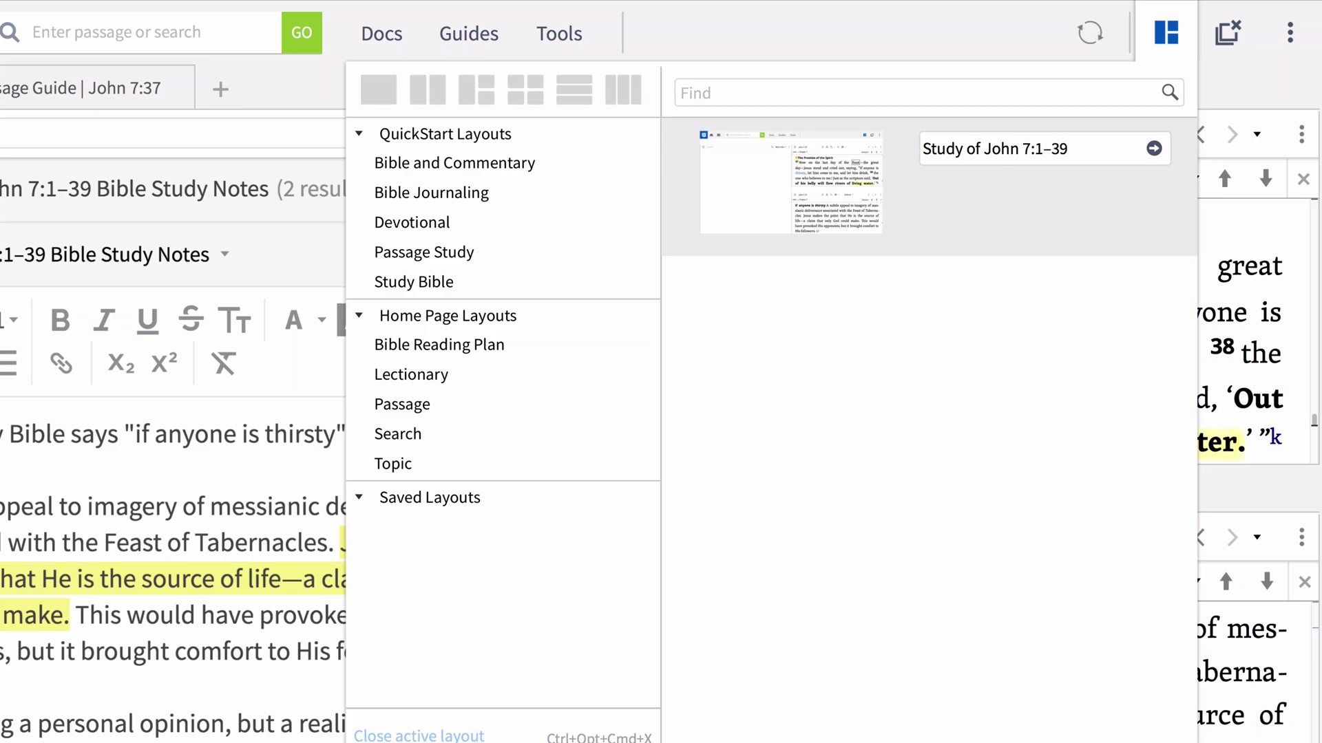
click(1147, 149)
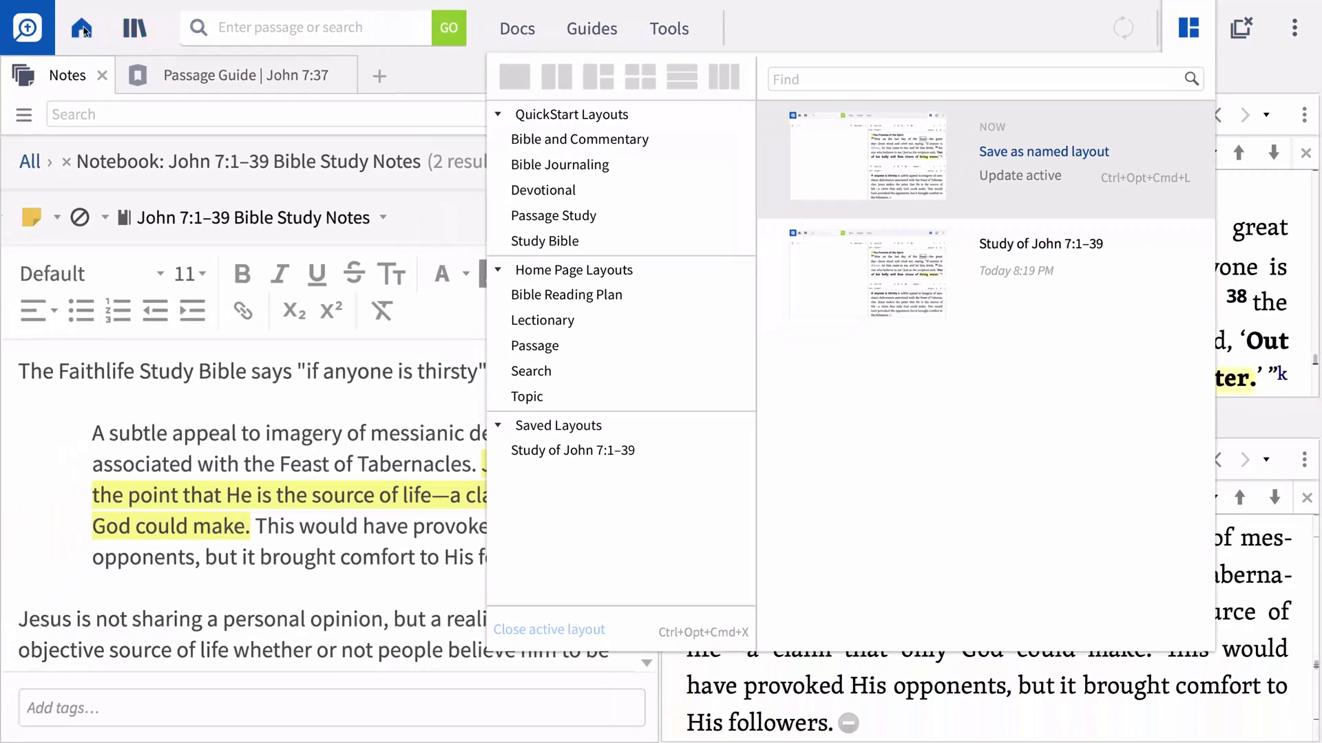
Go to the Home page, then reload the 'Study of John 7:1–39' layout from Saved Layouts
click(83, 31)
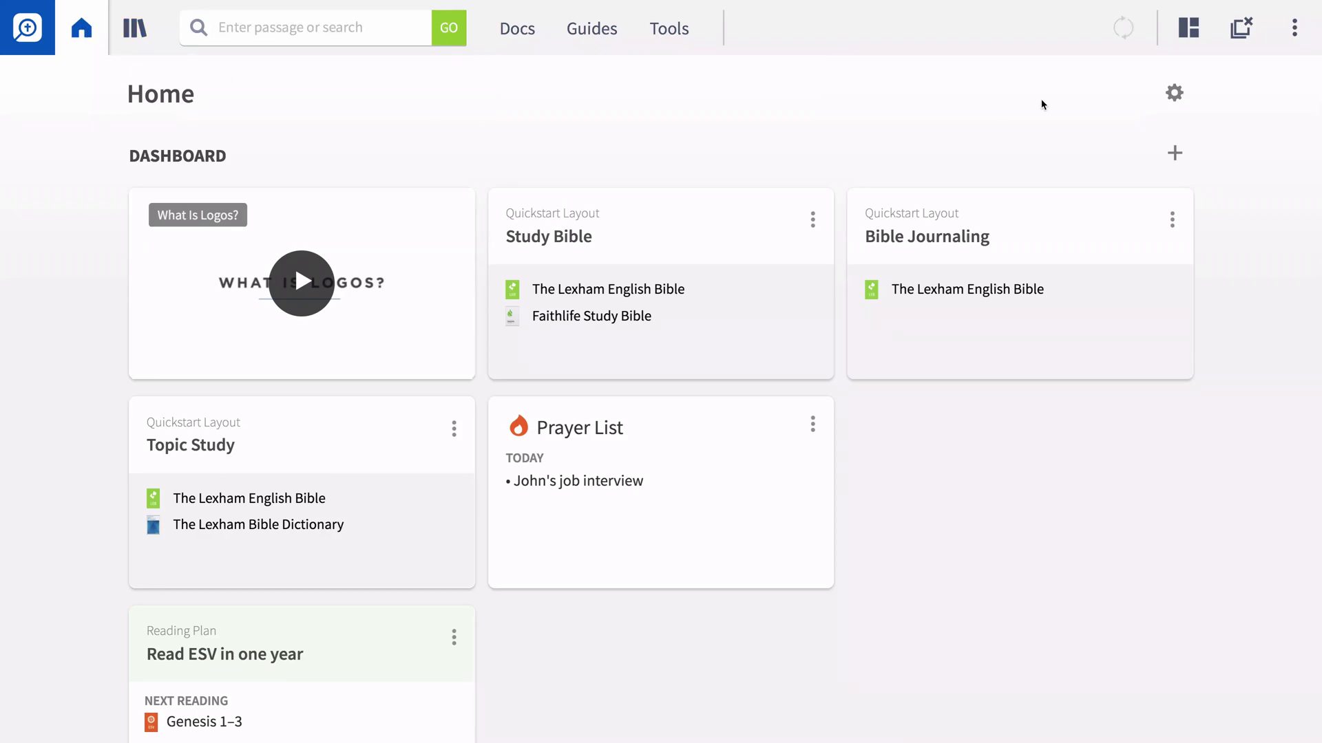
click(1189, 27)
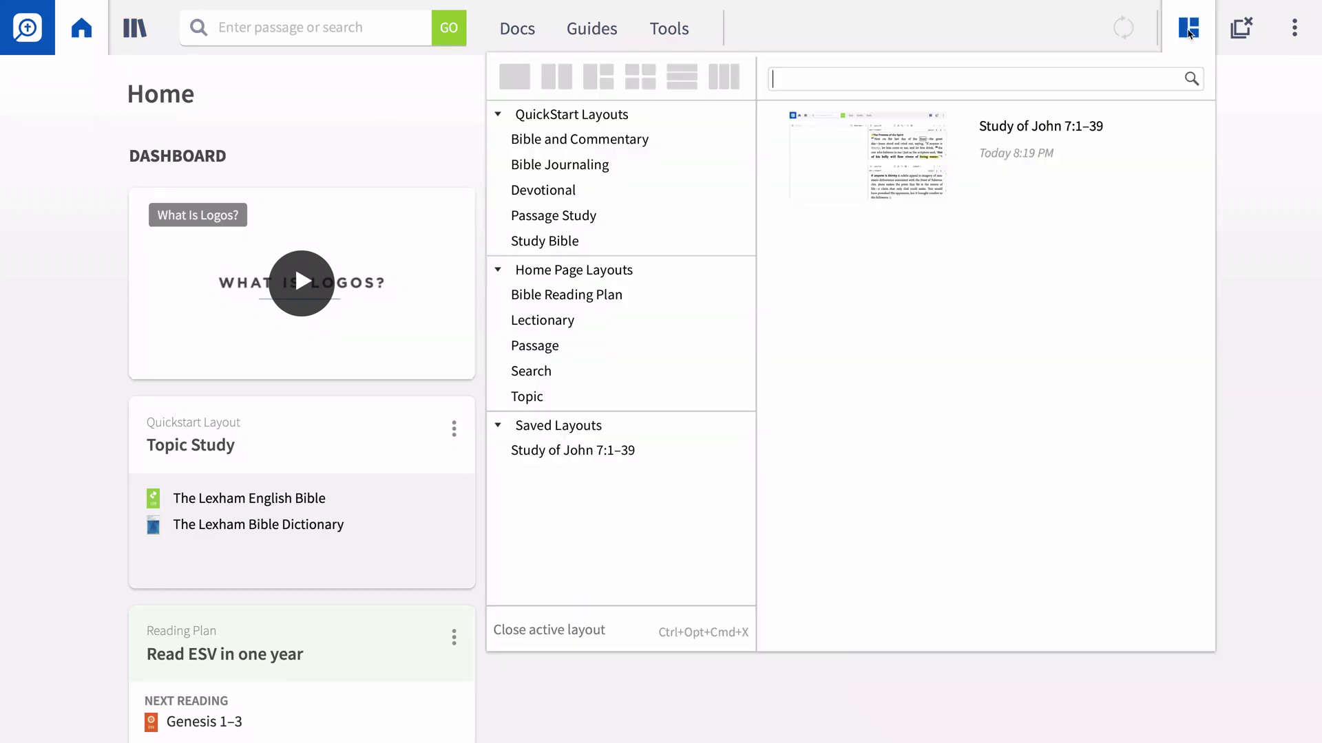
click(853, 137)
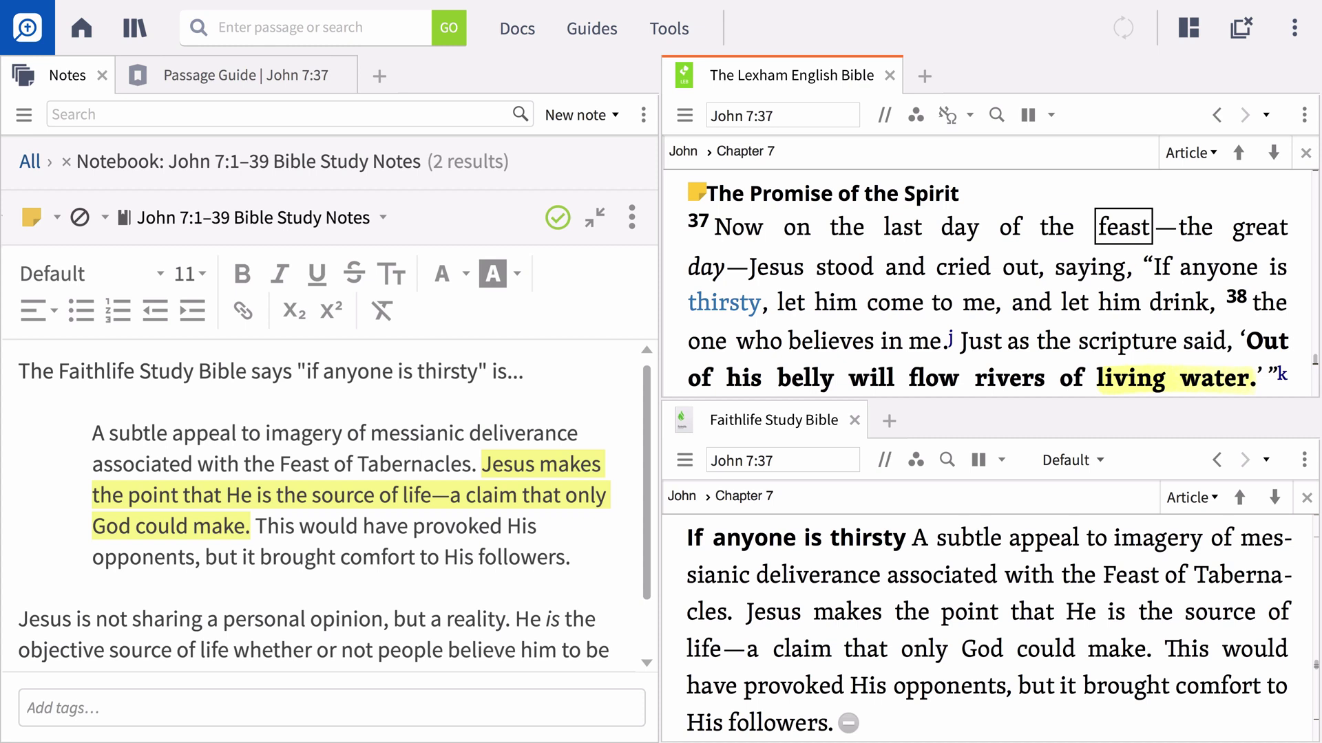